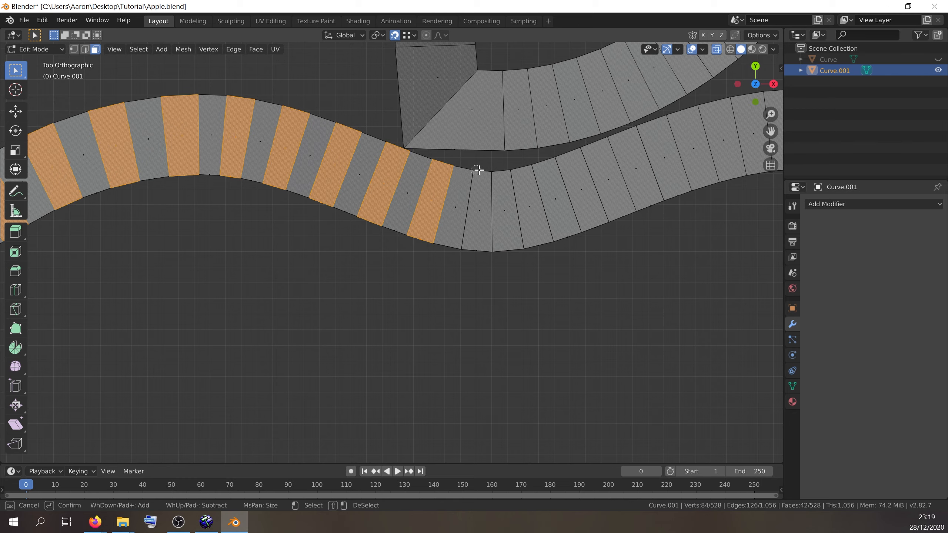
Add every second face along the top edge of the apple outline, up to the bite's upper tip, to the selection.
shift+middle_drag(544, 282, 422, 294)
key(c)
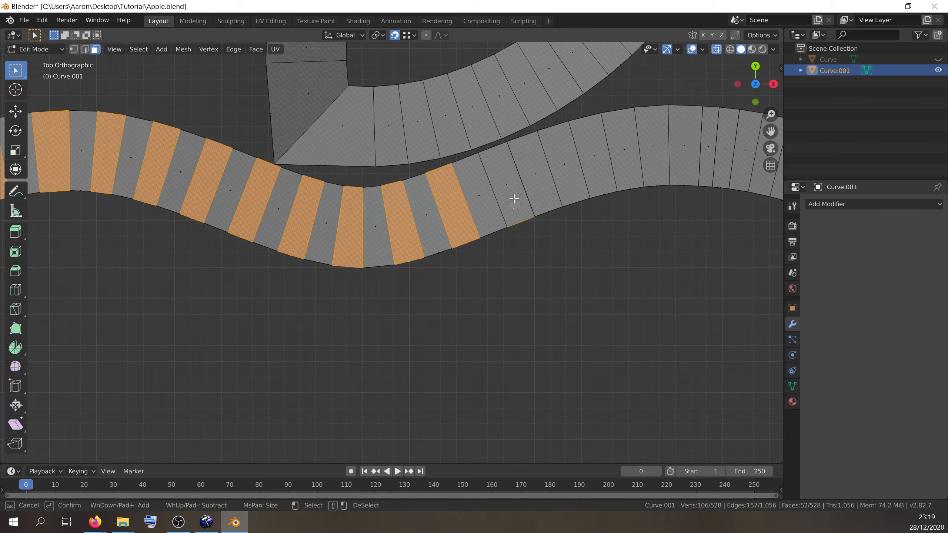
shift+middle_drag(530, 228, 422, 268)
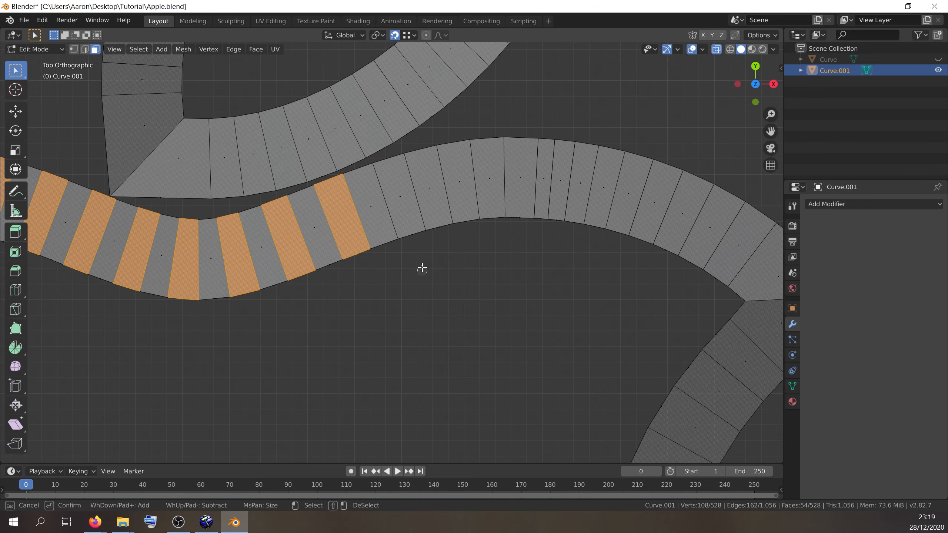
drag(411, 219, 389, 159)
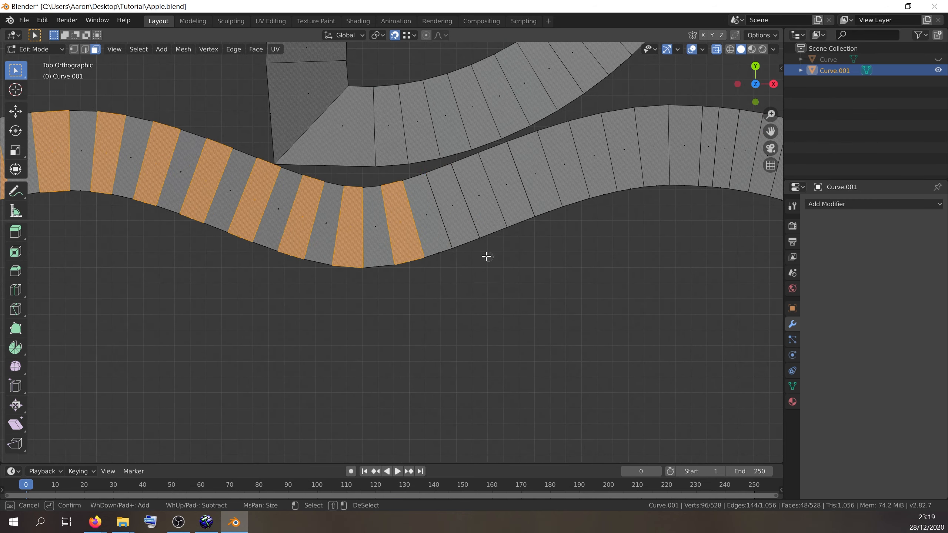
drag(467, 244, 521, 223)
shift+middle_drag(582, 210, 418, 241)
drag(412, 234, 390, 159)
drag(455, 161, 595, 226)
shift+middle_drag(612, 262, 493, 268)
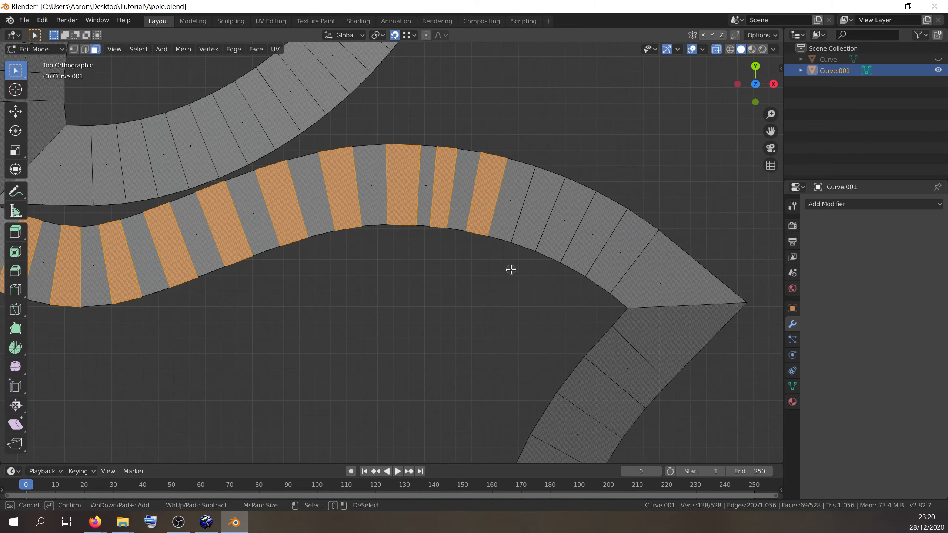
shift+middle_drag(604, 305, 447, 279)
drag(452, 280, 536, 237)
Add every second face around the bite and down the apple's lower right side to the selection.
drag(470, 341, 420, 408)
shift+middle_drag(455, 449, 552, 219)
drag(455, 276, 467, 409)
shift+middle_drag(489, 418, 465, 197)
shift+middle_drag(634, 430, 546, 103)
drag(541, 214, 424, 292)
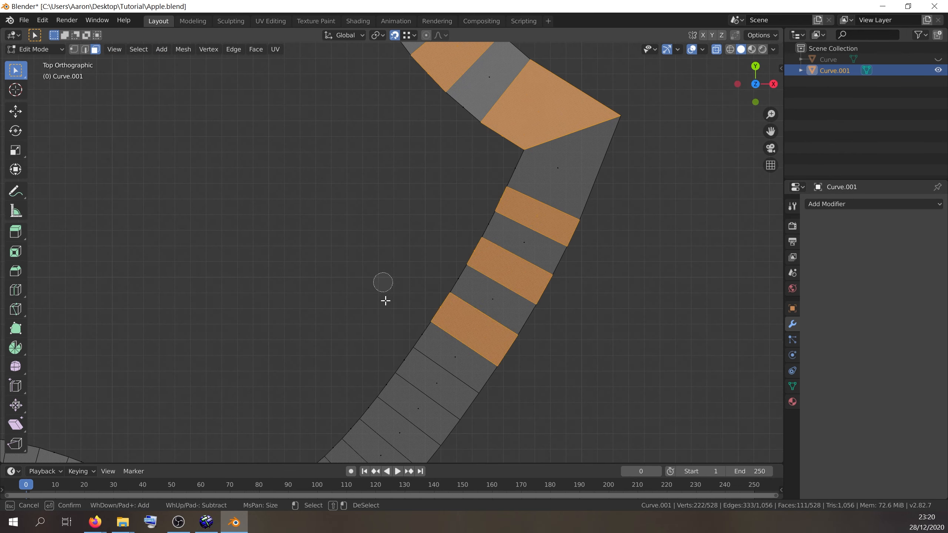
shift+middle_drag(423, 292, 534, 111)
drag(547, 202, 404, 373)
Add every second face along the apple's wavy bottom edge to the selection.
shift+middle_drag(336, 374, 469, 288)
scroll(469, 288, up, 2)
mouse_move(463, 325)
mouse_down()
mouse_move(335, 314)
mouse_move(139, 254)
mouse_up()
shift+middle_drag(78, 310, 430, 351)
drag(404, 266, 148, 311)
shift+middle_drag(133, 396, 472, 339)
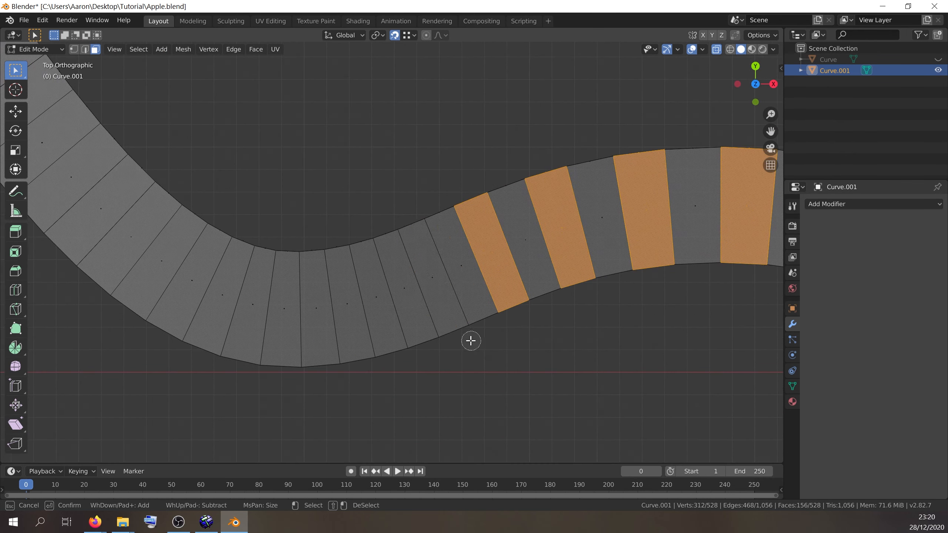
drag(550, 275, 359, 306)
shift+middle_drag(273, 344, 396, 426)
drag(431, 358, 253, 183)
Add every second face along the leaf's left edge to the selection, starting from its lower tip.
shift+middle_drag(124, 153, 283, 269)
shift+middle_drag(268, 112, 425, 257)
shift+middle_drag(395, 97, 313, 277)
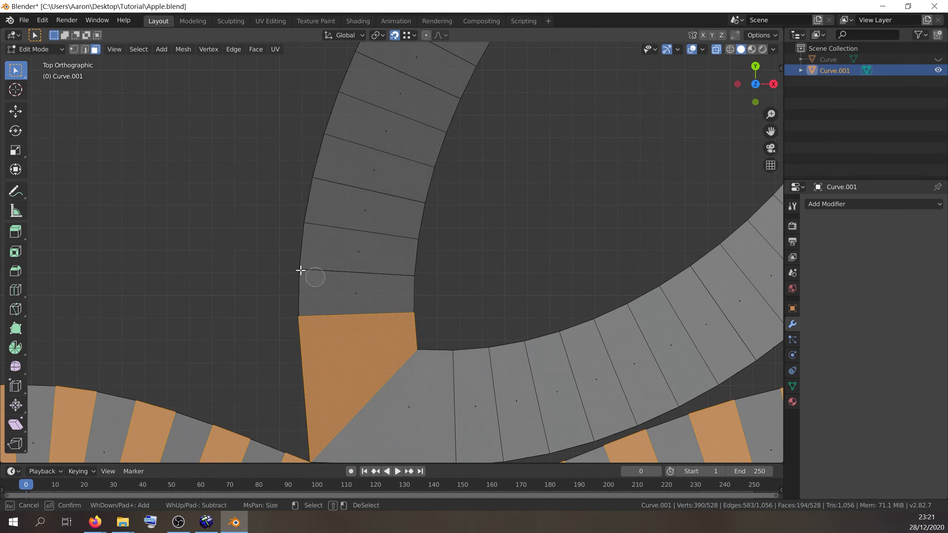
drag(321, 262, 399, 92)
shift+middle_drag(440, 63, 358, 291)
drag(355, 258, 433, 212)
shift+middle_drag(537, 101, 310, 292)
drag(298, 291, 444, 215)
Add every second face along the leaf's right edge to the selection and finish the circle selection.
shift+middle_drag(484, 252, 357, 319)
drag(336, 224, 547, 347)
shift+middle_drag(434, 392, 487, 70)
drag(597, 94, 489, 336)
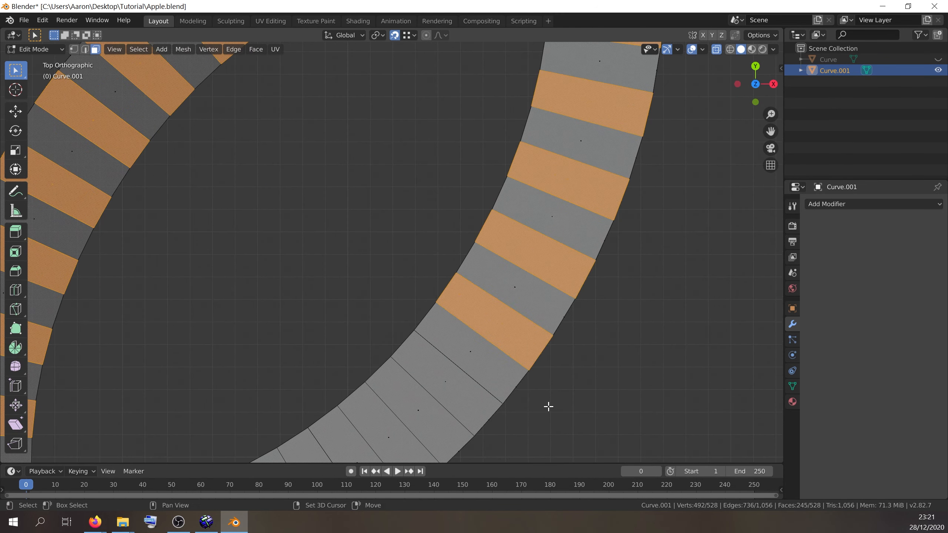
shift+middle_drag(548, 407, 769, 174)
drag(702, 183, 495, 356)
drag(408, 377, 380, 271)
drag(308, 282, 317, 406)
key(Escape)
scroll(382, 370, down, 12)
shift+middle_drag(382, 369, 405, 266)
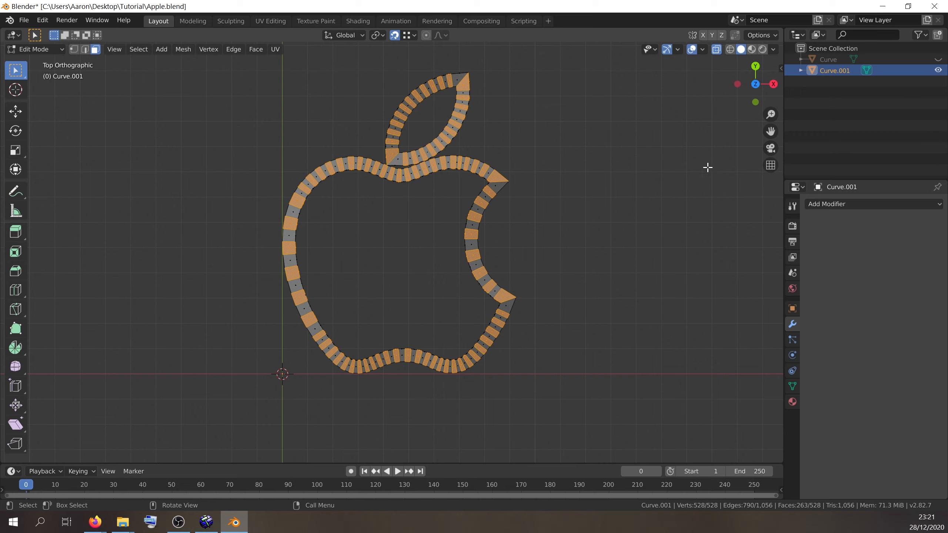
Separate the selected alternating faces into their own object and return to Object Mode.
middle_drag(587, 256, 552, 288)
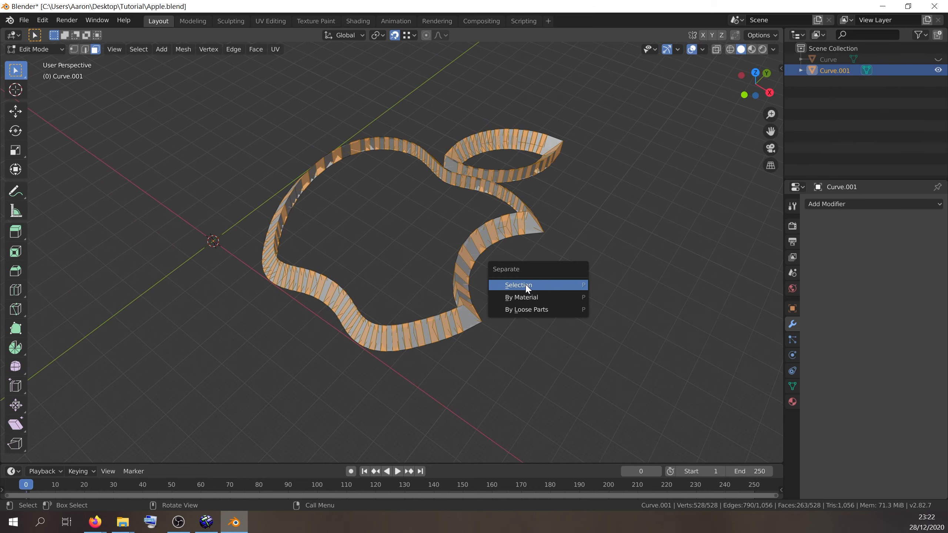
click(528, 286)
key(Tab)
middle_drag(546, 313, 525, 297)
scroll(477, 310, up, 4)
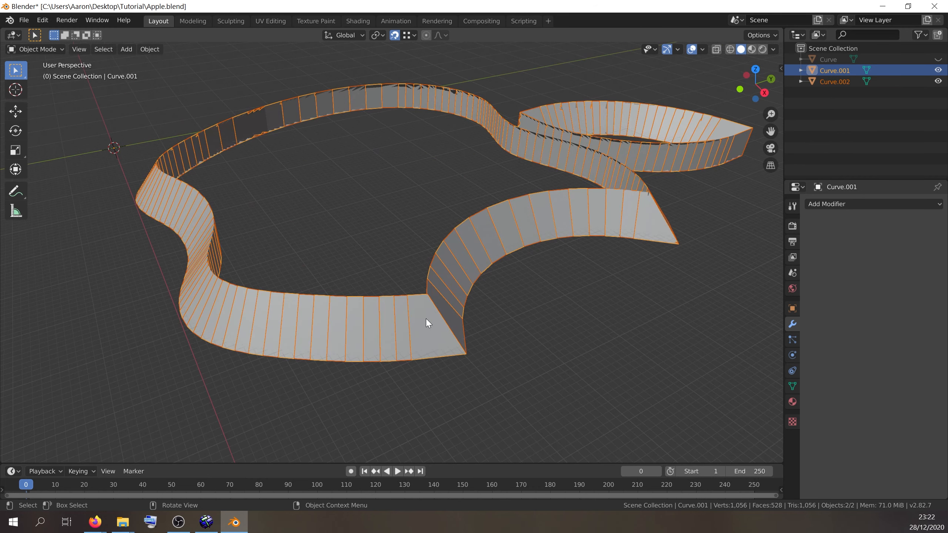
Check which segments belong to each of the two separated objects by test-moving them and cancelling each move.
click(426, 323)
middle_drag(426, 323, 516, 334)
key(g)
right_click(497, 301)
click(345, 216)
key(g)
right_click(411, 239)
middle_drag(411, 240, 529, 359)
click(438, 293)
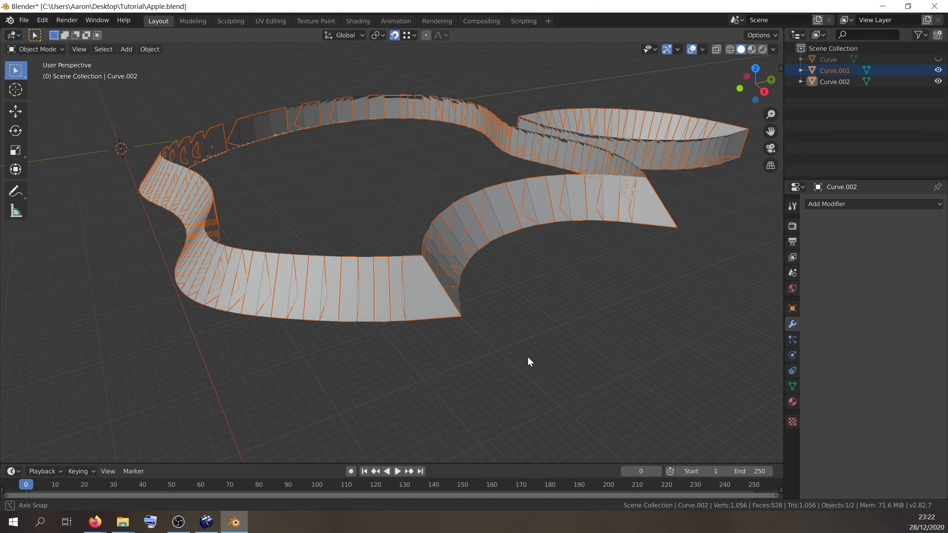
middle_drag(409, 314, 507, 328)
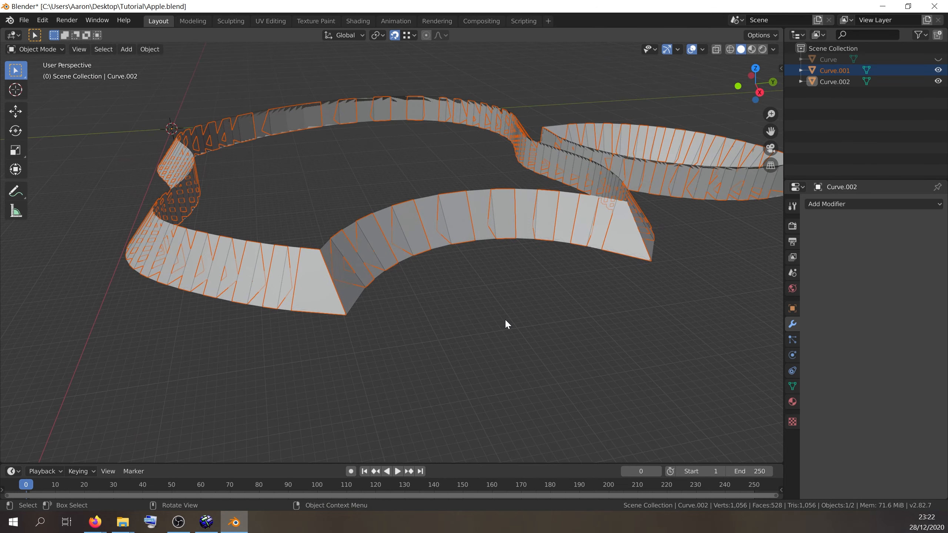
key(g)
right_click(499, 289)
middle_drag(421, 179, 474, 239)
Separate the single inner-wall face on the apple's left side from Curve.001 into its own object.
key(Tab)
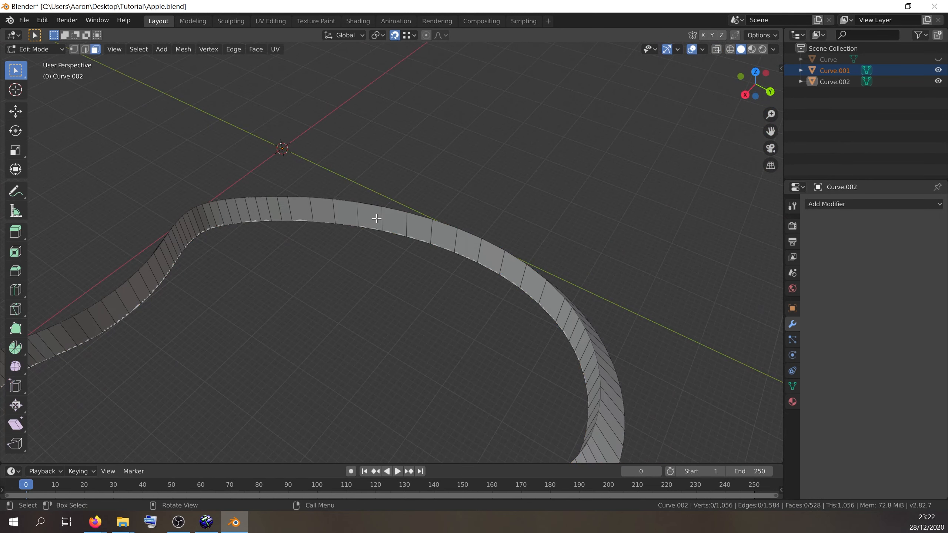
click(377, 219)
middle_drag(377, 219, 395, 284)
key(Tab)
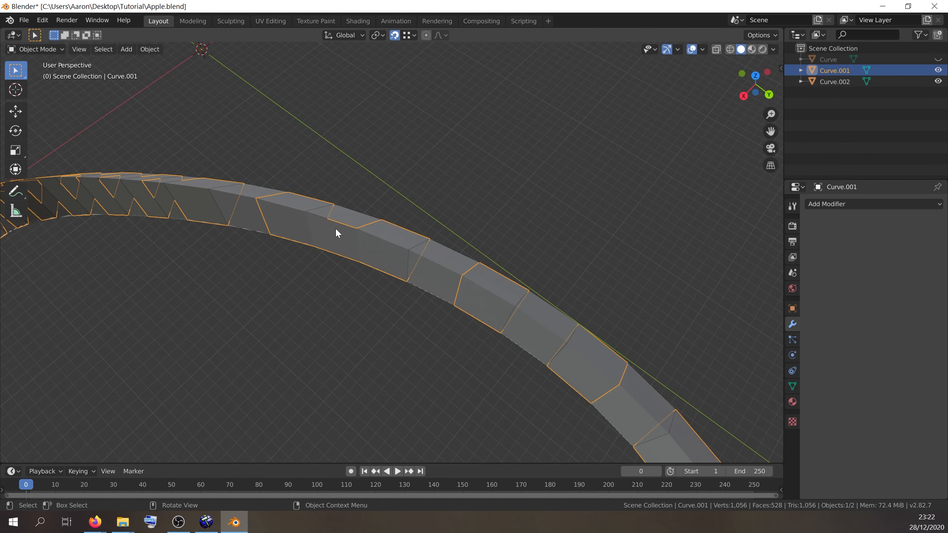
middle_drag(336, 232, 377, 290)
key(Tab)
click(372, 230)
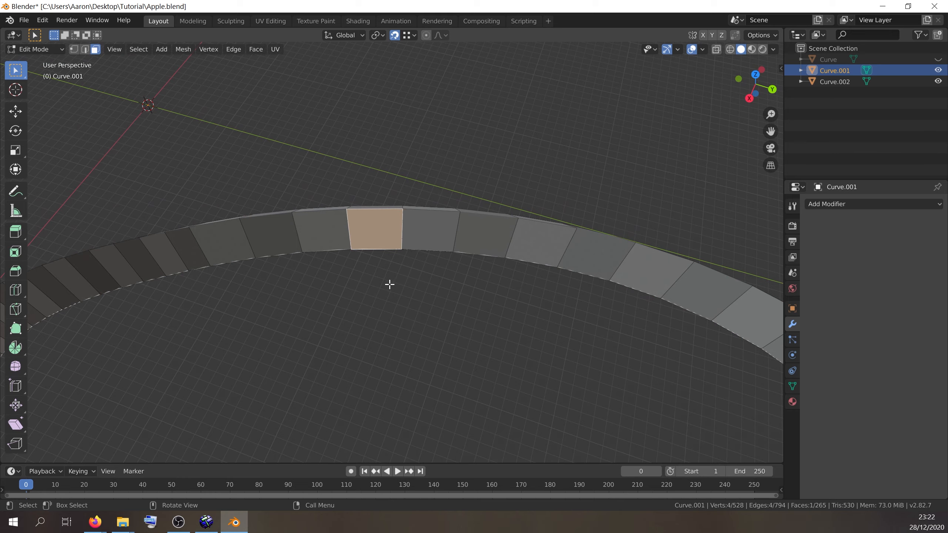
key(p)
click(357, 266)
Join the separated inner-wall face with Curve.002 in Object Mode.
middle_drag(429, 293, 406, 307)
key(Tab)
click(351, 246)
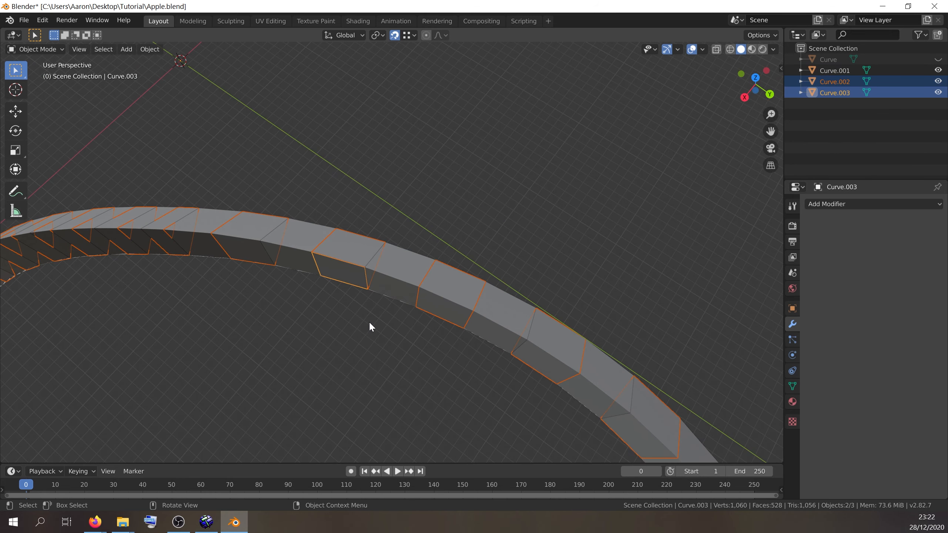
key(ctrl+j)
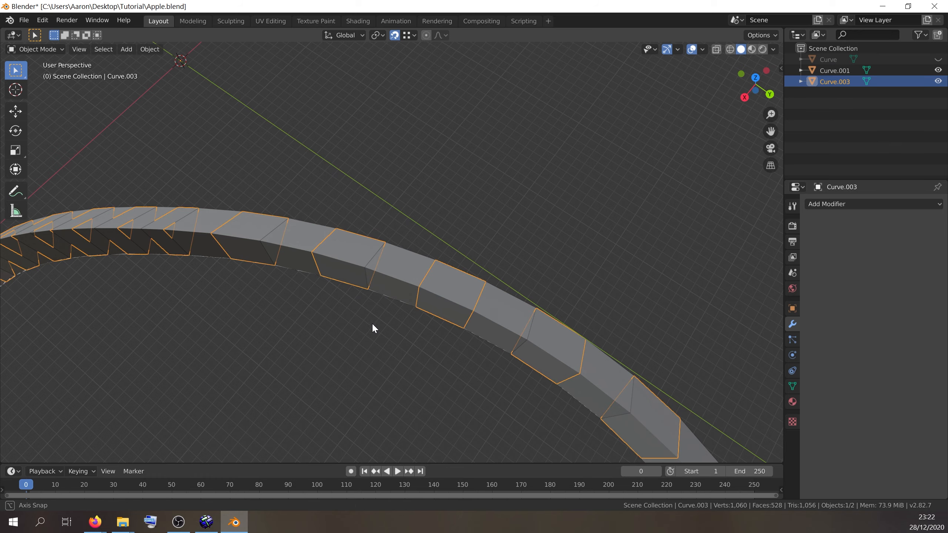
Close the open ends of all segments in Curve.003 with new faces and check them with a cancelled test move.
middle_drag(373, 326, 452, 349)
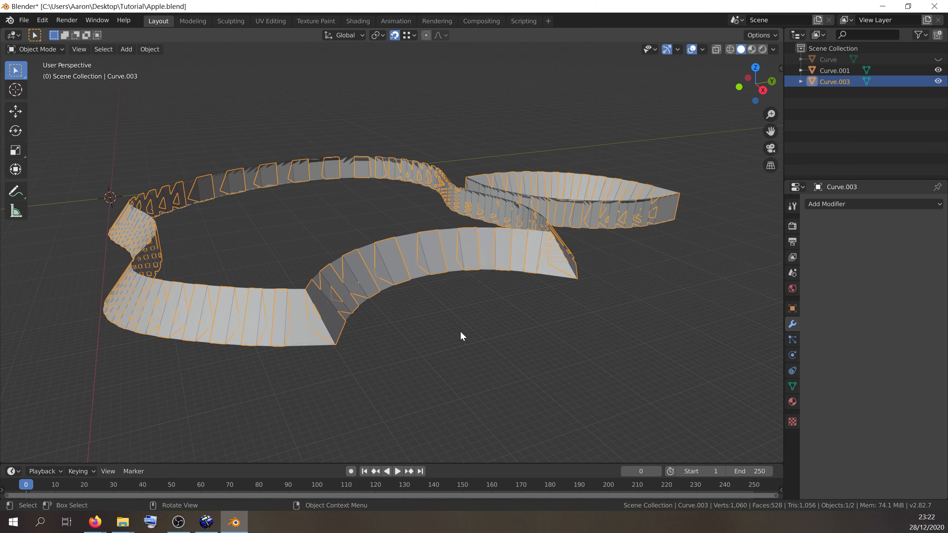
key(Tab)
key(a)
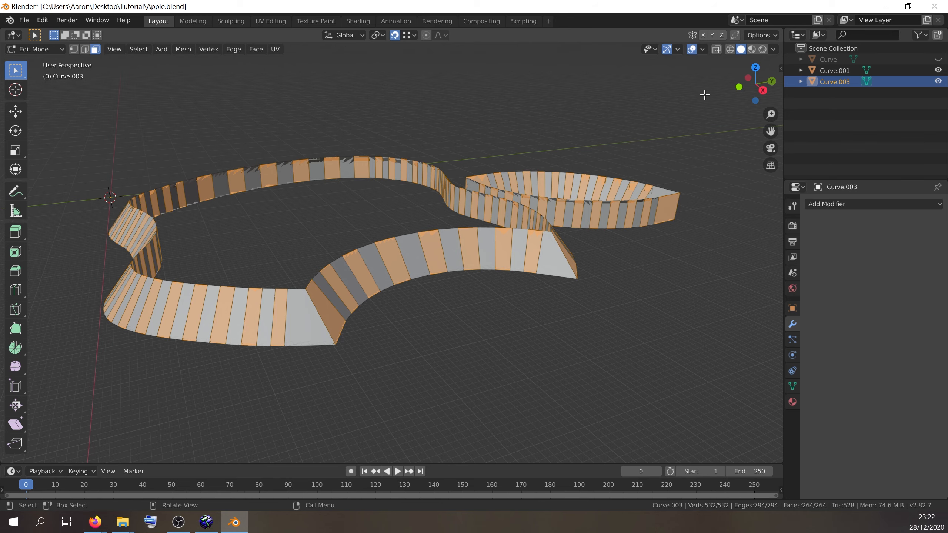
click(716, 49)
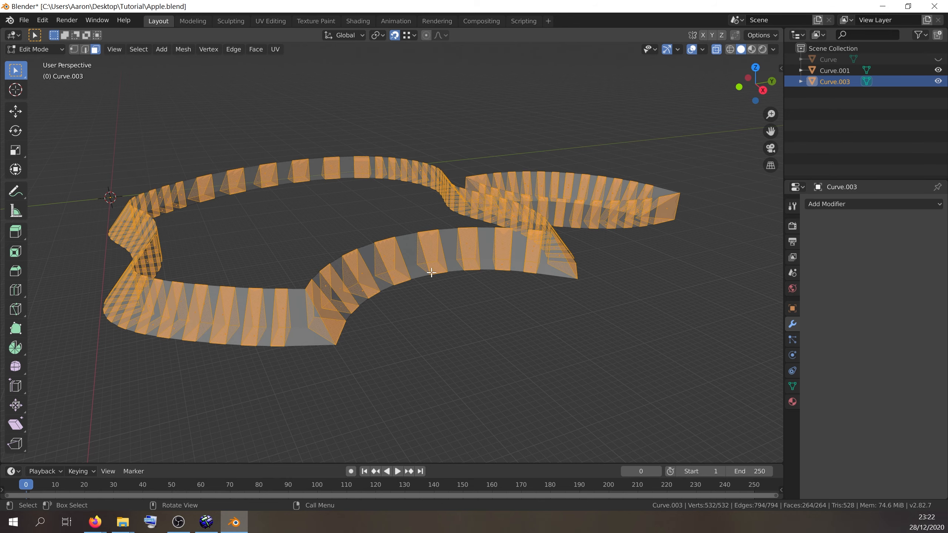
scroll(446, 308, up, 2)
scroll(470, 302, up, 5)
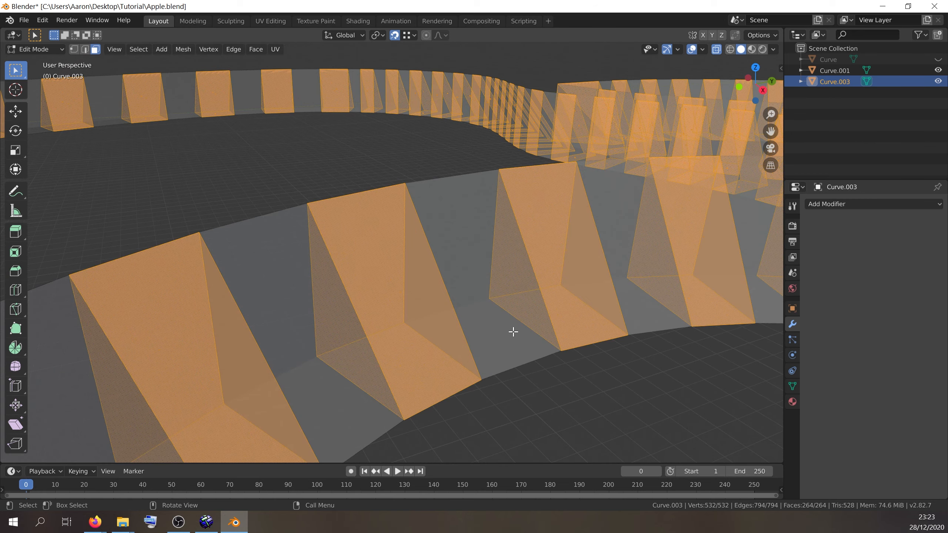
scroll(505, 314, down, 4)
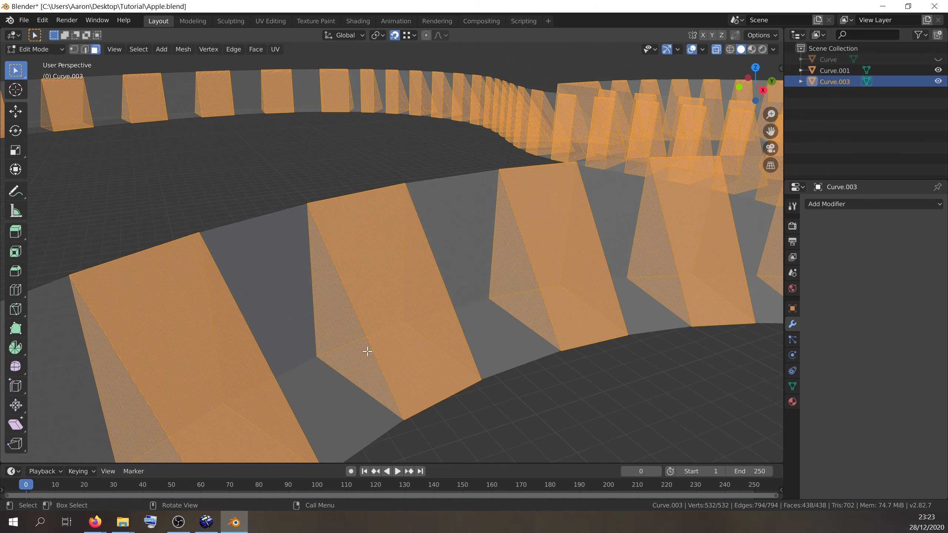
key(Tab)
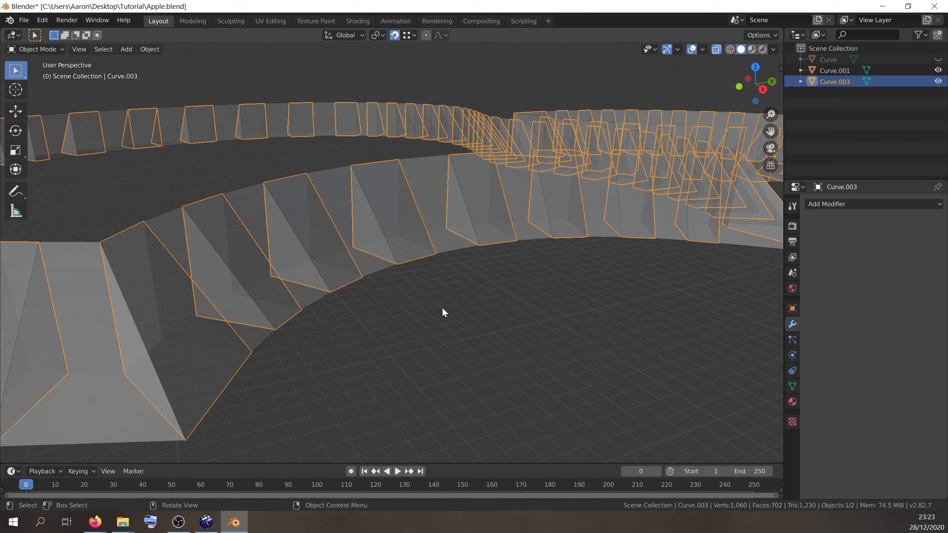
click(716, 49)
scroll(671, 98, down, 3)
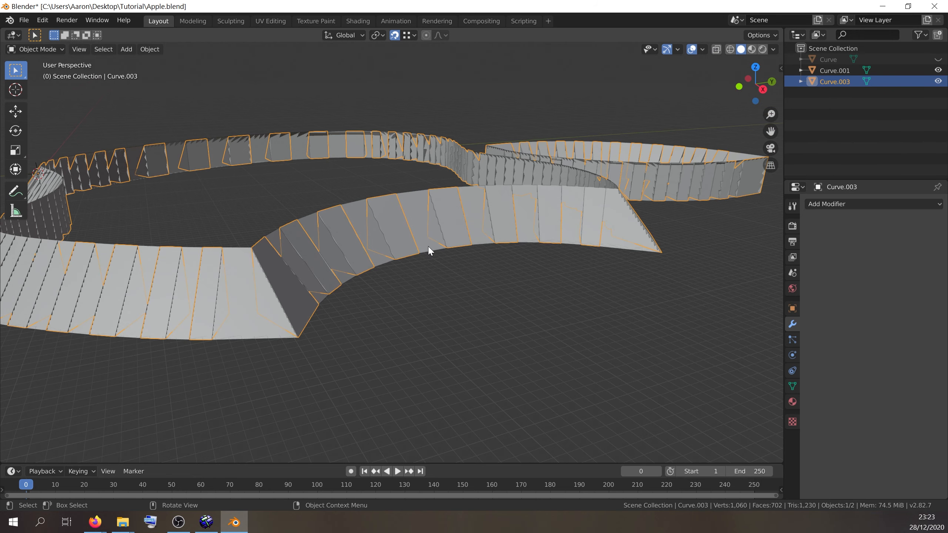
key(g)
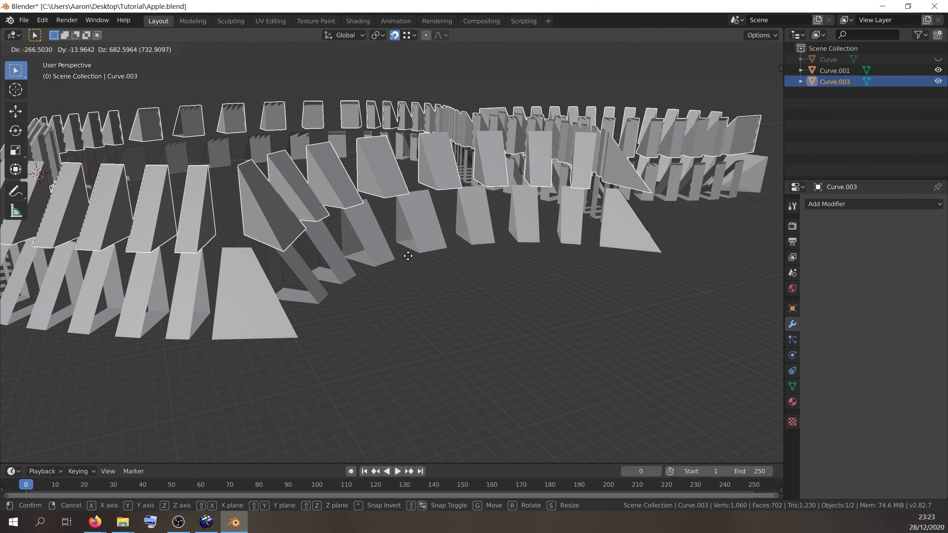
right_click(408, 256)
Close the open ends of all segments in Curve.001 with new faces and return to Object Mode.
middle_drag(409, 256, 418, 301)
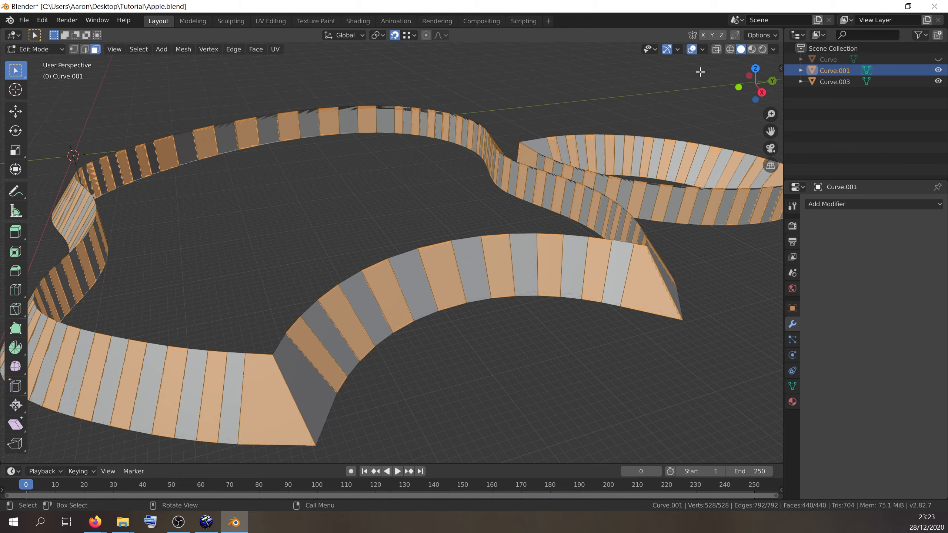
click(716, 49)
click(717, 49)
key(Tab)
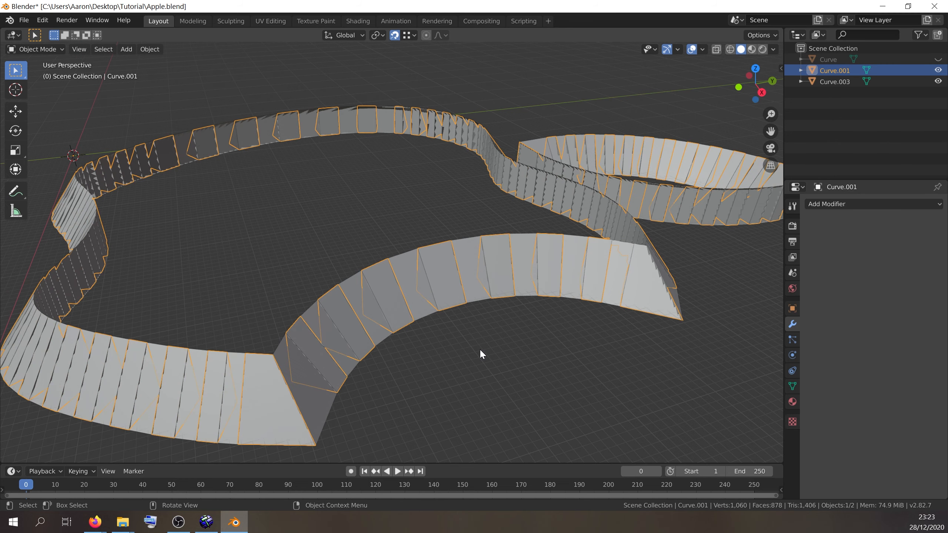
scroll(485, 345, down, 5)
scroll(485, 343, up, 2)
Join Curve.001 and Curve.003 into one object and open its mesh for editing.
click(409, 340)
scroll(408, 341, up, 5)
shift+click(309, 381)
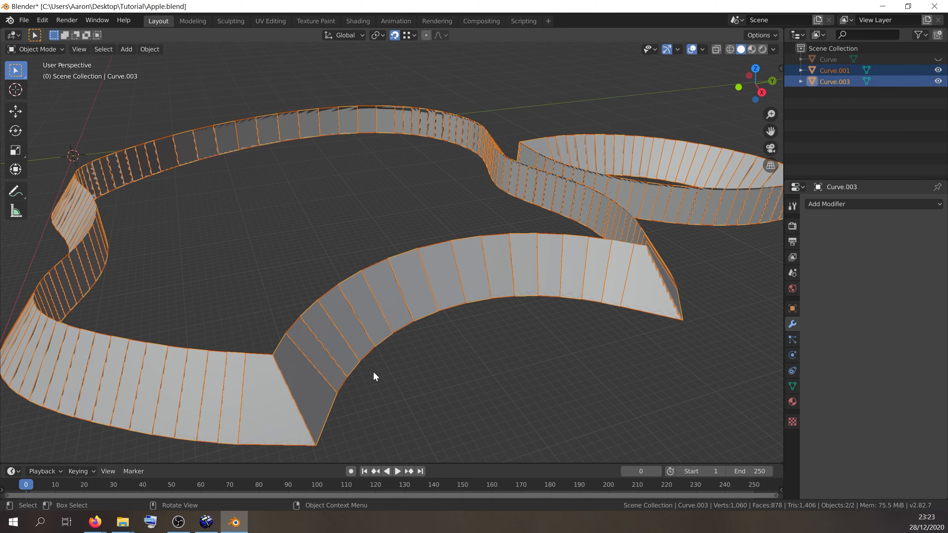
key(ctrl+j)
key(Tab)
scroll(424, 367, down, 2)
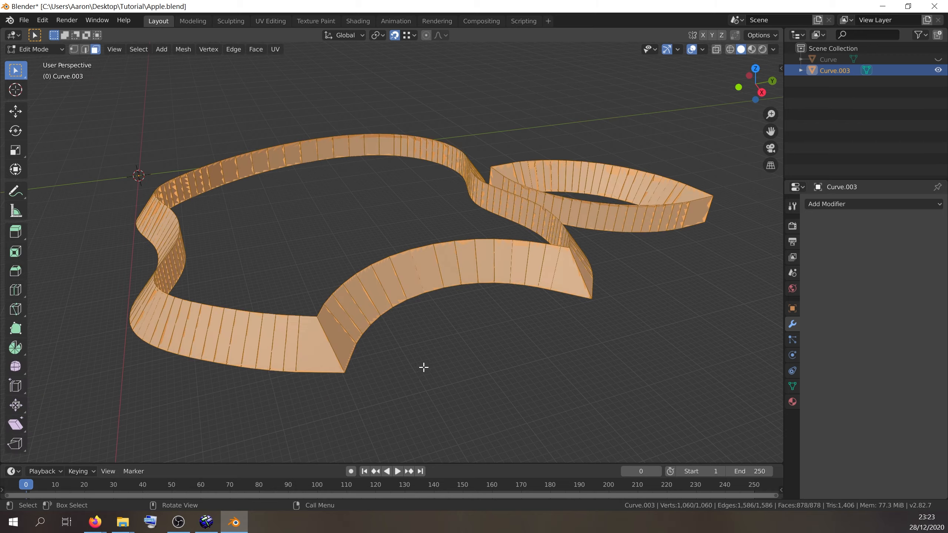
middle_drag(424, 367, 465, 365)
shift+middle_drag(544, 376, 484, 397)
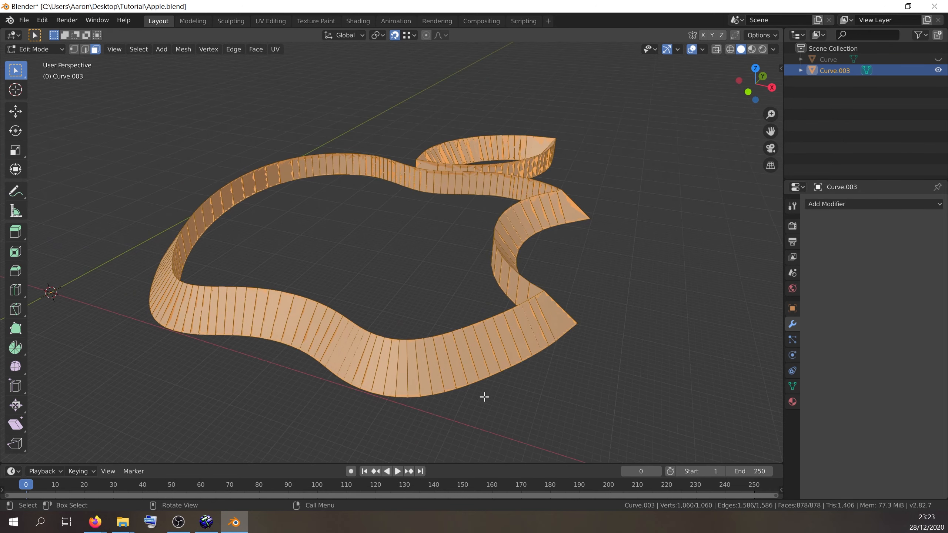
Apply Shade Smooth to all faces of the joined apple outline and inspect the shading in Object Mode.
key(Tab)
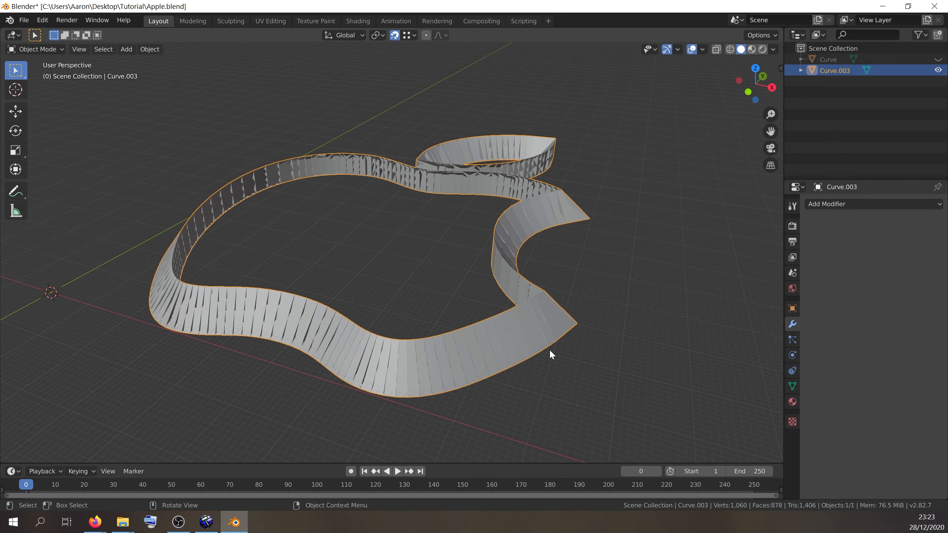
right_click(444, 350)
key(Tab)
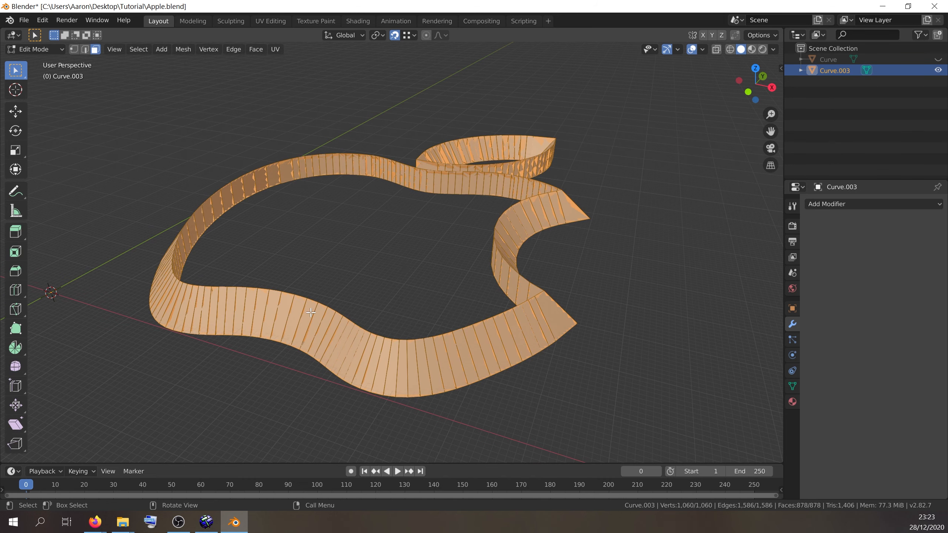
right_click(329, 335)
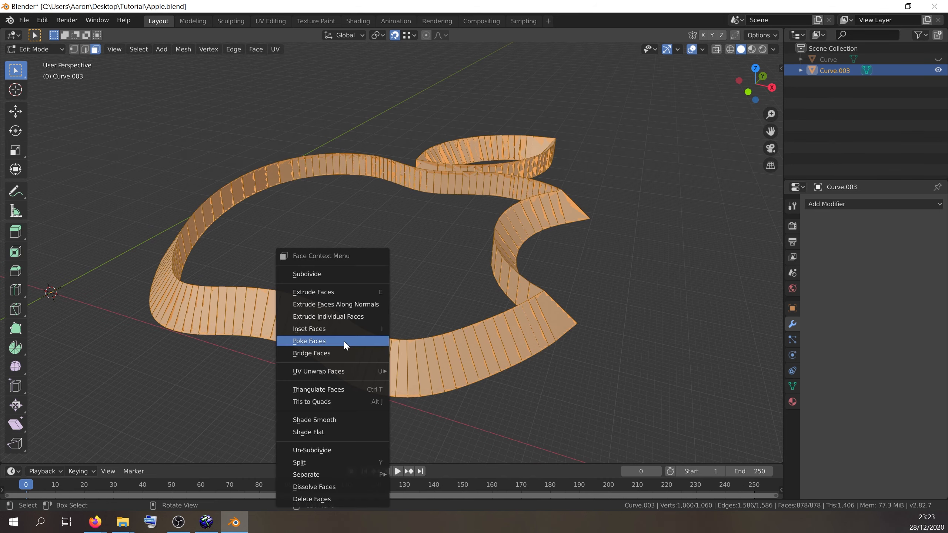
click(327, 417)
key(Tab)
middle_drag(514, 412, 434, 349)
scroll(385, 348, up, 2)
key(Tab)
key(Tab)
key(Tab)
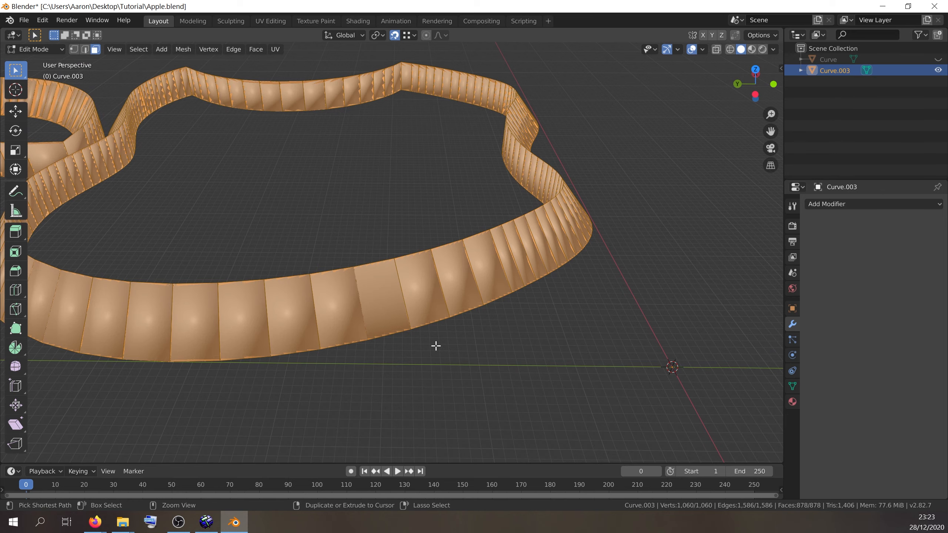
Check the seams between segments of the joined outline in edge selection mode with cancelled test moves of an edge.
mouse_move(440, 346)
middle_down()
mouse_move(559, 346)
mouse_move(451, 328)
mouse_move(376, 343)
mouse_move(445, 338)
middle_up()
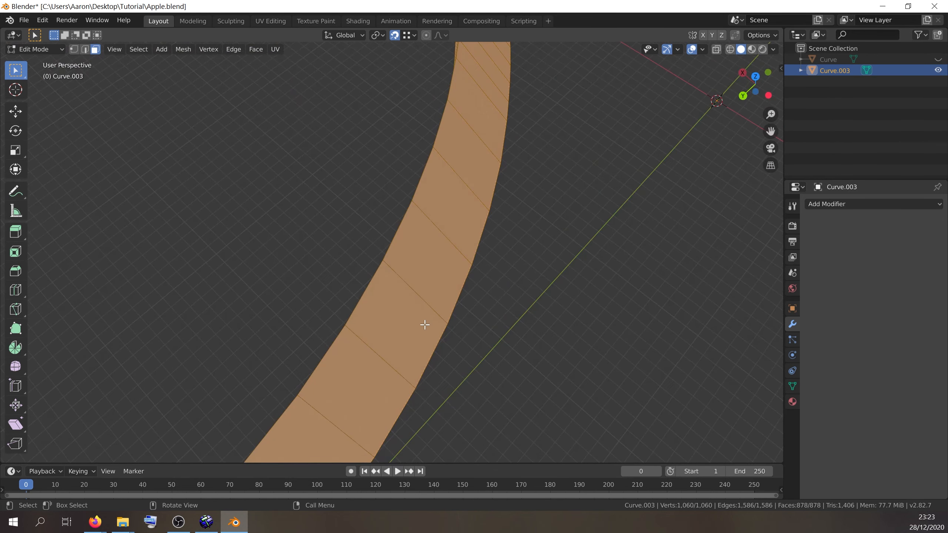
click(86, 49)
middle_drag(339, 284, 417, 281)
click(439, 305)
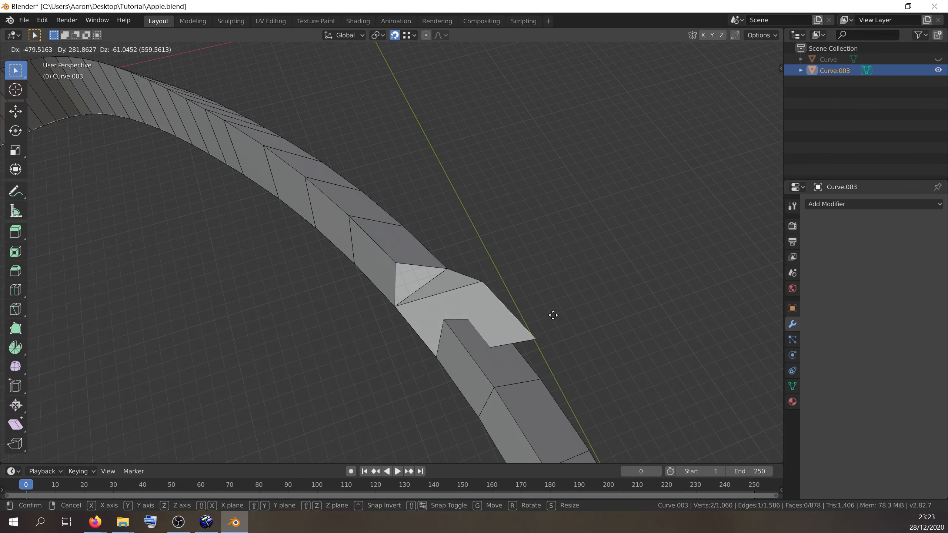
right_click(488, 277)
middle_drag(489, 276, 437, 384)
key(g)
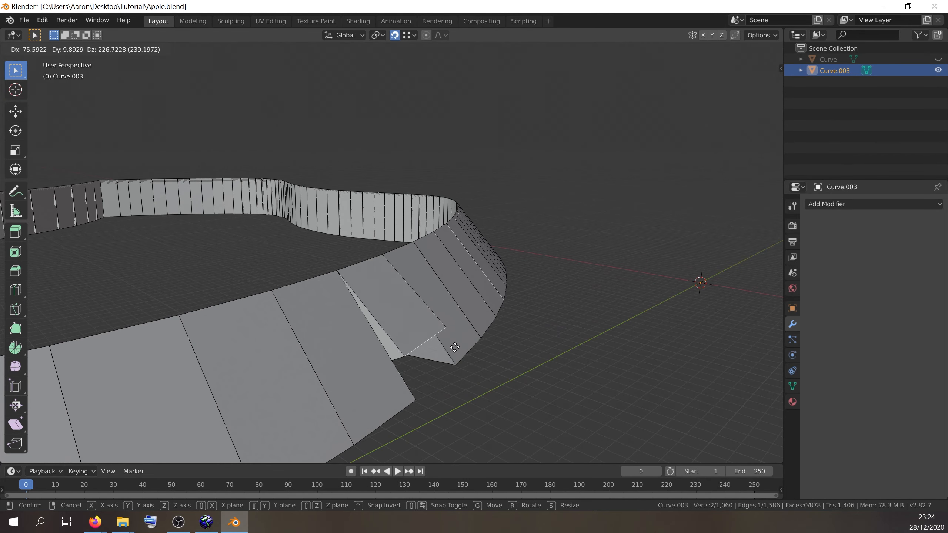
right_click(455, 348)
middle_drag(455, 348, 459, 371)
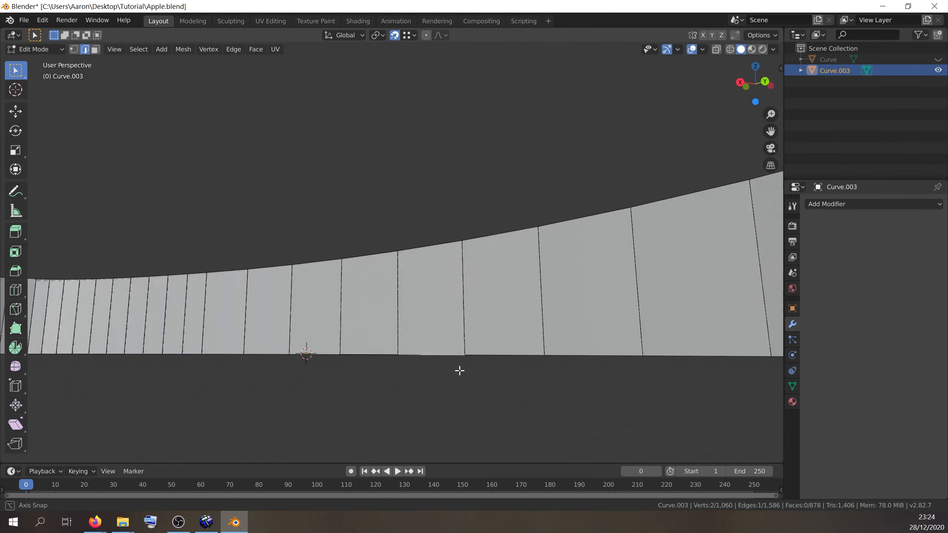
key(g)
right_click(444, 328)
middle_drag(444, 328, 499, 400)
Inspect the shading of the whole joined outline in Object Mode and reselect its entire mesh in Edit Mode.
scroll(459, 373, down, 5)
scroll(410, 284, up, 3)
key(Tab)
middle_drag(454, 350, 486, 367)
middle_drag(432, 315, 494, 337)
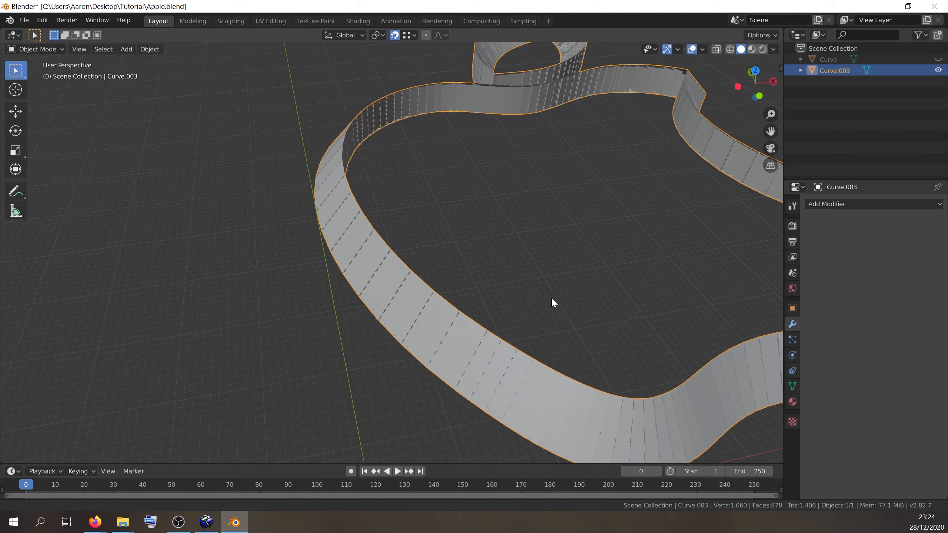
scroll(425, 314, down, 5)
key(Tab)
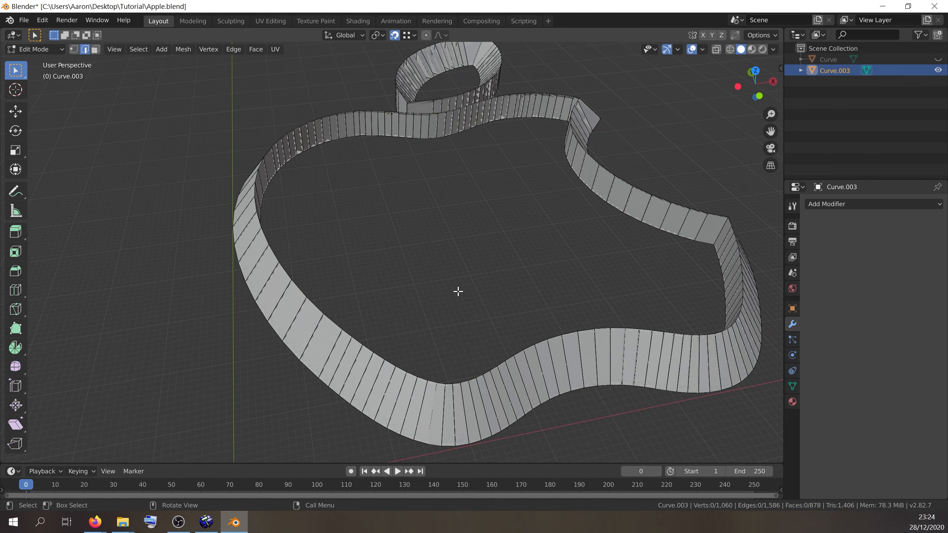
key(a)
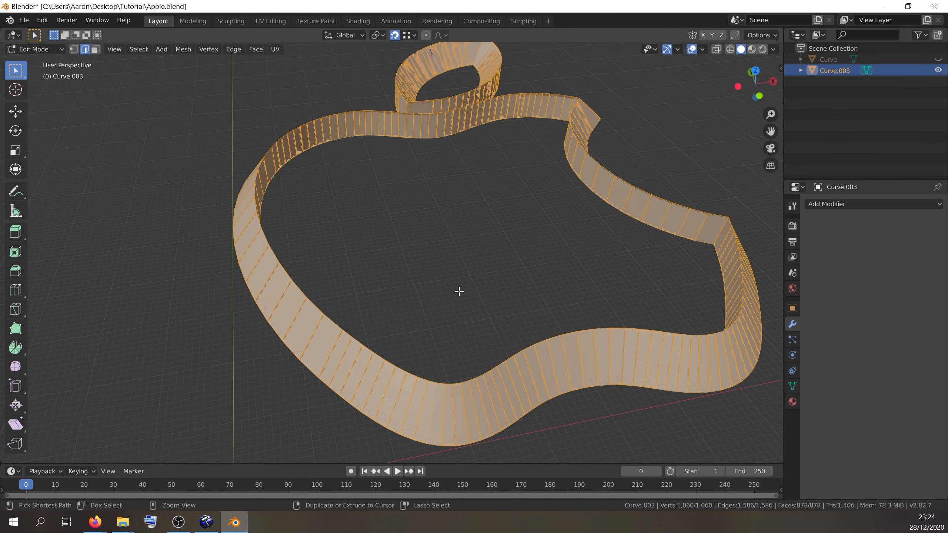
Undo the shading, the join of Curve.001 and Curve.003, and the end faces added to their segments.
key(Tab)
key(ctrl+z)
key(ctrl+z)
middle_drag(459, 299, 376, 296)
key(ctrl+z)
key(ctrl+z)
key(ctrl+z)
key(ctrl+z)
key(ctrl+z)
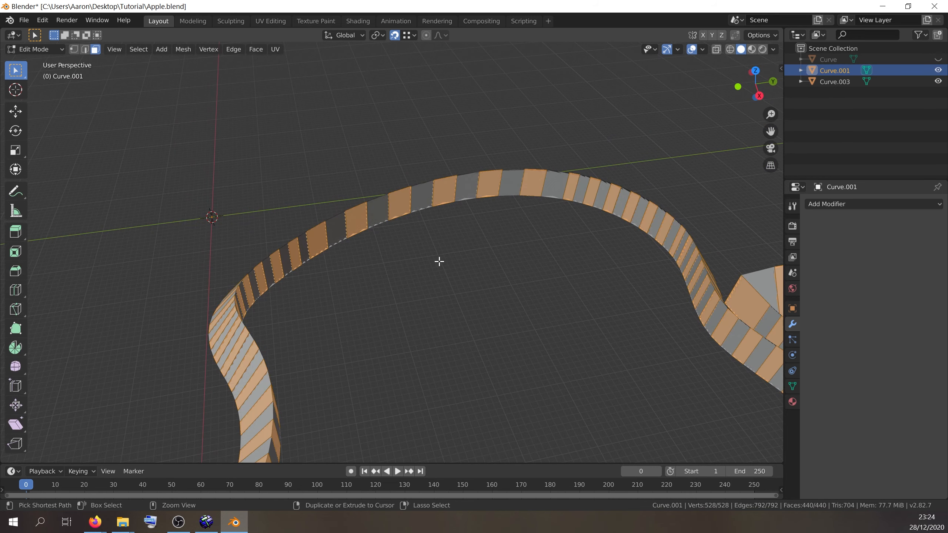
key(ctrl+z)
key(ctrl+z)
key(ctrl+z)
key(ctrl+z)
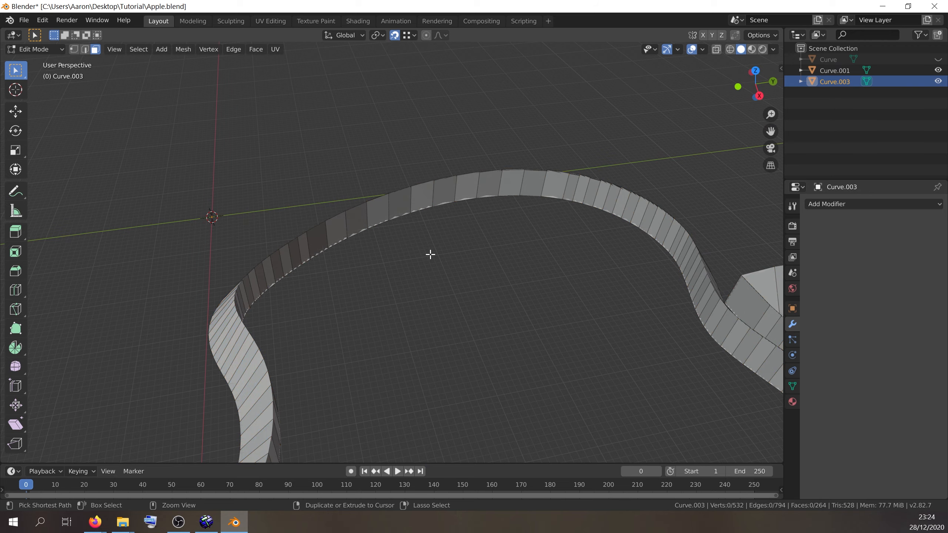
Join Curve.002 with Curve.003 and merge all vertices of the result by distance at 0.010.
middle_drag(430, 255, 388, 272)
shift+middle_drag(455, 265, 402, 292)
scroll(402, 292, up, 3)
click(385, 191)
middle_drag(386, 191, 366, 275)
middle_drag(390, 242, 399, 263)
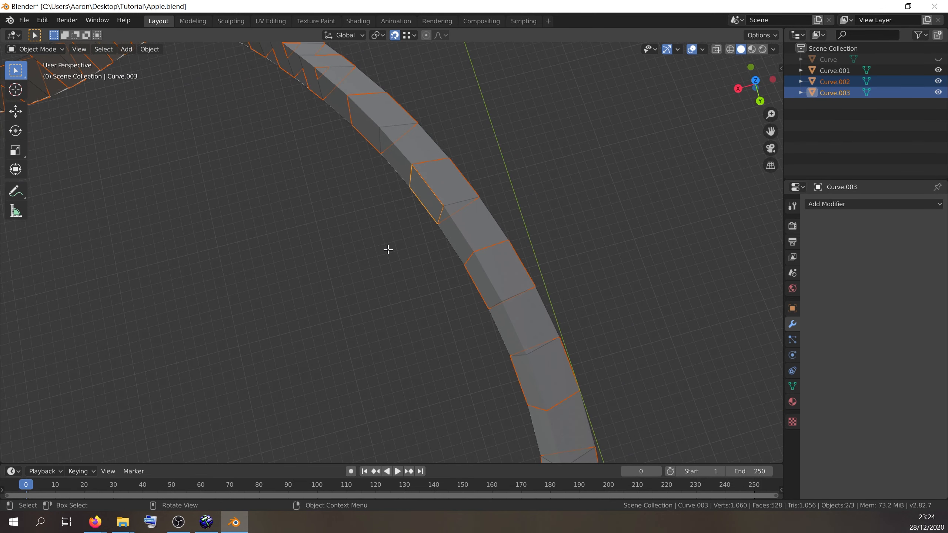
middle_drag(375, 264, 408, 207)
key(Tab)
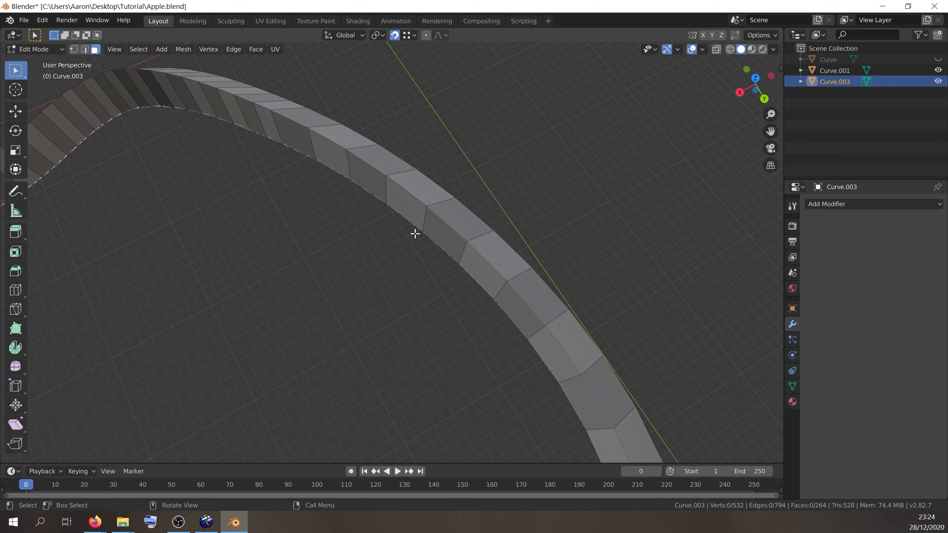
key(a)
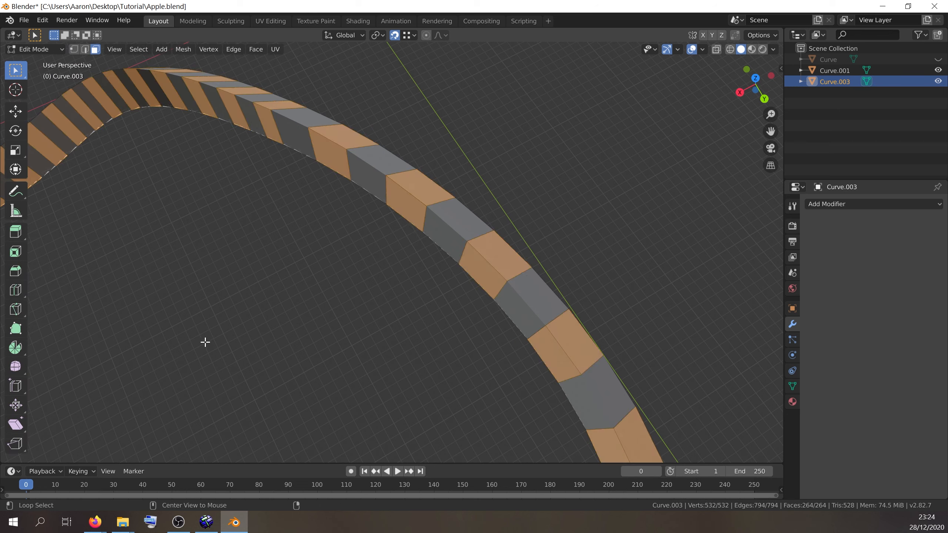
click(184, 343)
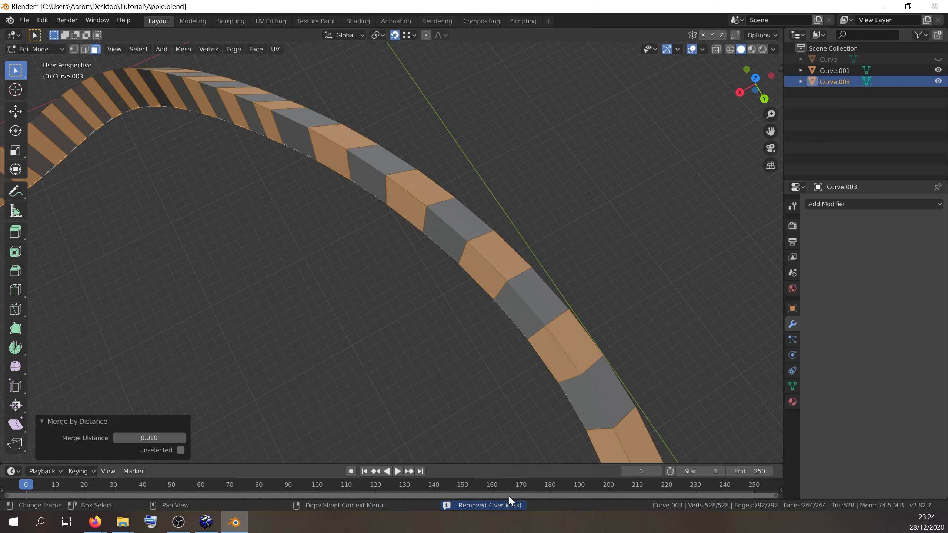
Close the open ends of all segments in the merged Curve.003 with new faces.
key(Tab)
middle_drag(417, 354, 447, 324)
middle_drag(368, 325, 413, 318)
scroll(415, 367, down, 6)
shift+middle_drag(449, 363, 473, 341)
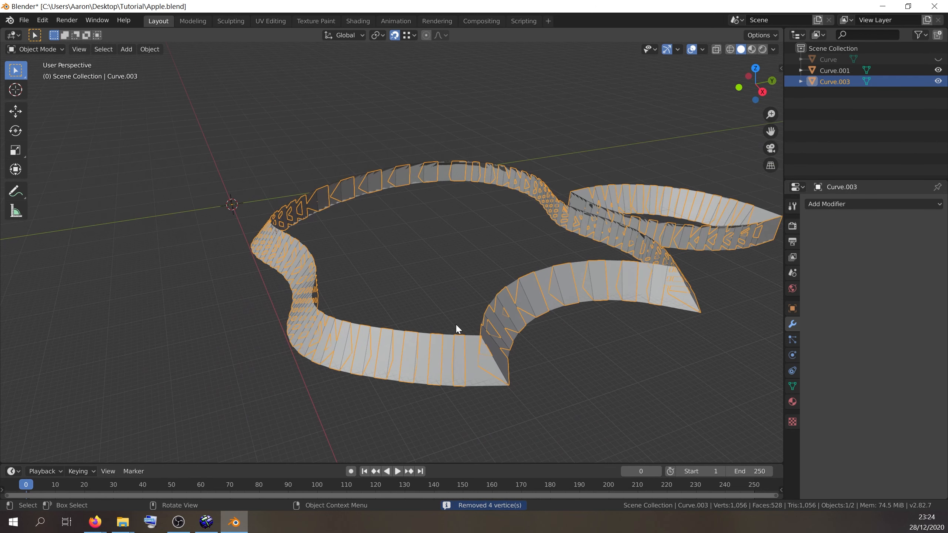
shift+middle_drag(566, 380, 511, 337)
key(Tab)
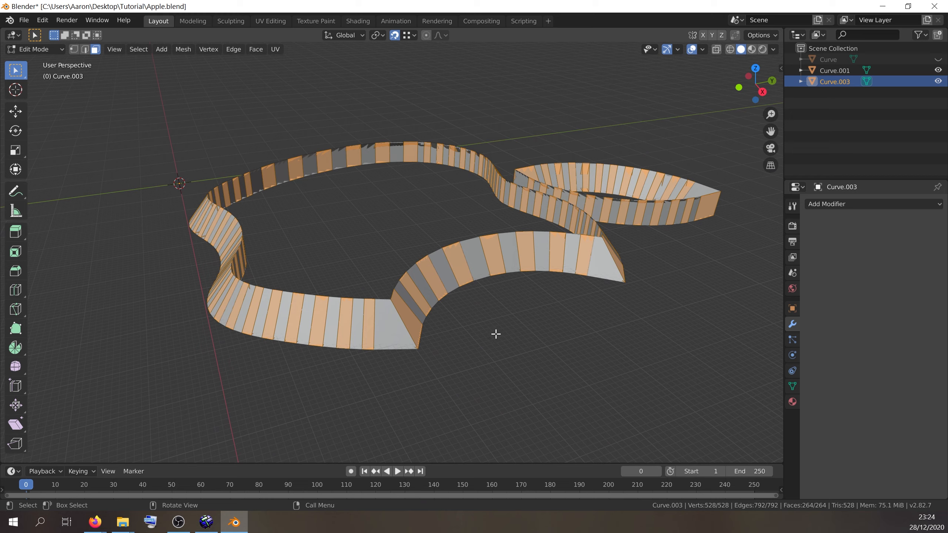
key(Tab)
Fill the open segment ends of Curve.001 with faces and return to Object Mode.
click(465, 298)
key(Tab)
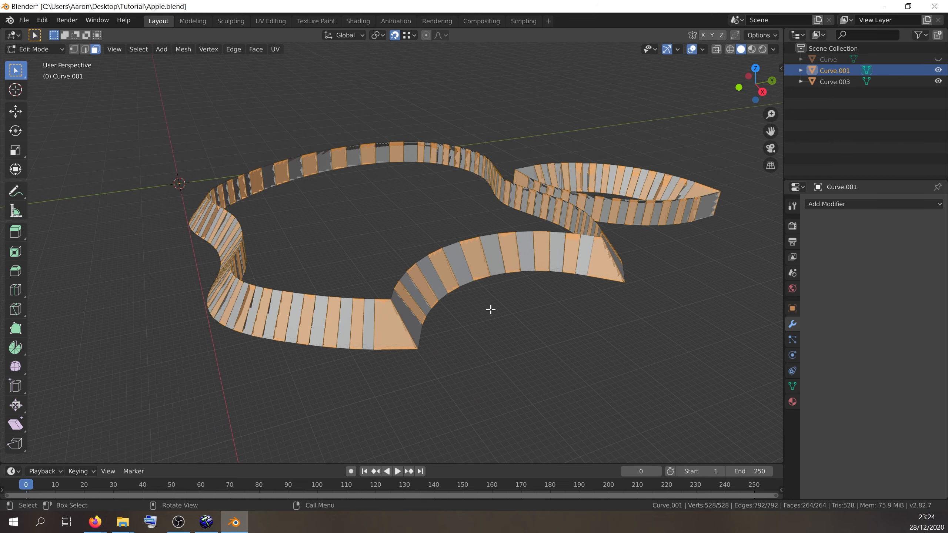
key(Tab)
Join Curve.001 into Curve.003 and open the combined mesh in Edit Mode.
shift+click(434, 272)
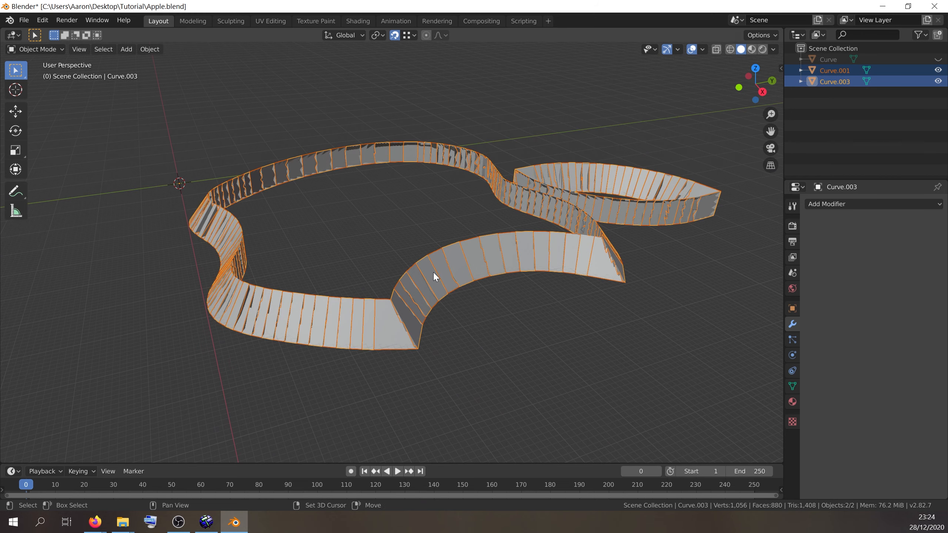
key(ctrl+j)
middle_drag(433, 271, 455, 315)
key(Tab)
Apply Shade Smooth to every face of the rejoined Curve.003 and inspect the result in Object Mode.
right_click(454, 315)
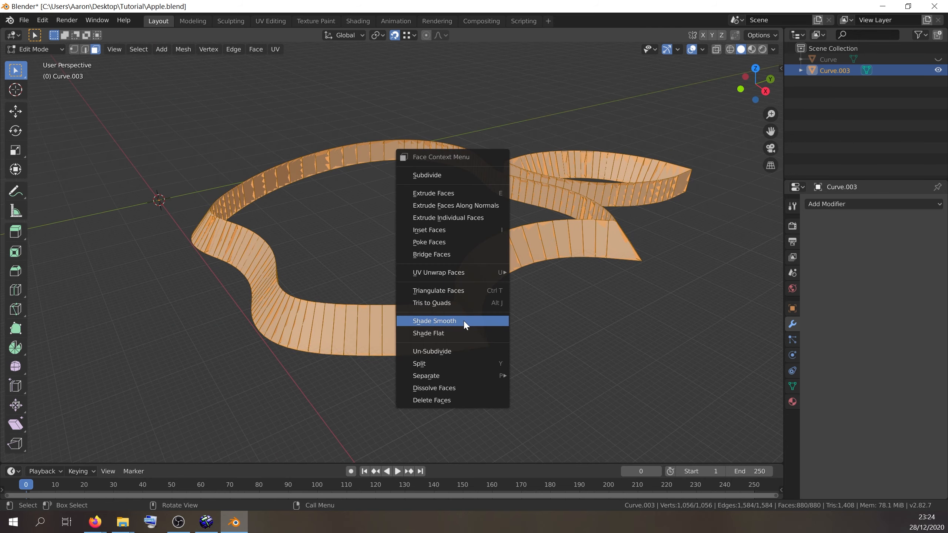
click(438, 323)
middle_drag(560, 342, 446, 338)
key(Tab)
scroll(429, 343, up, 5)
middle_drag(387, 292, 532, 318)
scroll(532, 299, down, 4)
scroll(532, 317, up, 1)
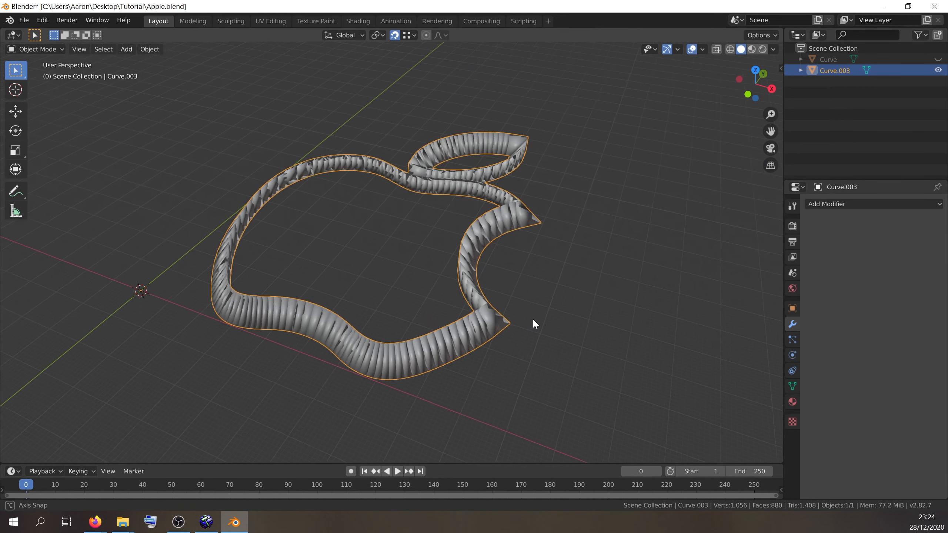
Hide Curve.003 and show the original Curve object in its place.
click(939, 70)
click(834, 59)
click(938, 58)
scroll(608, 218, up, 1)
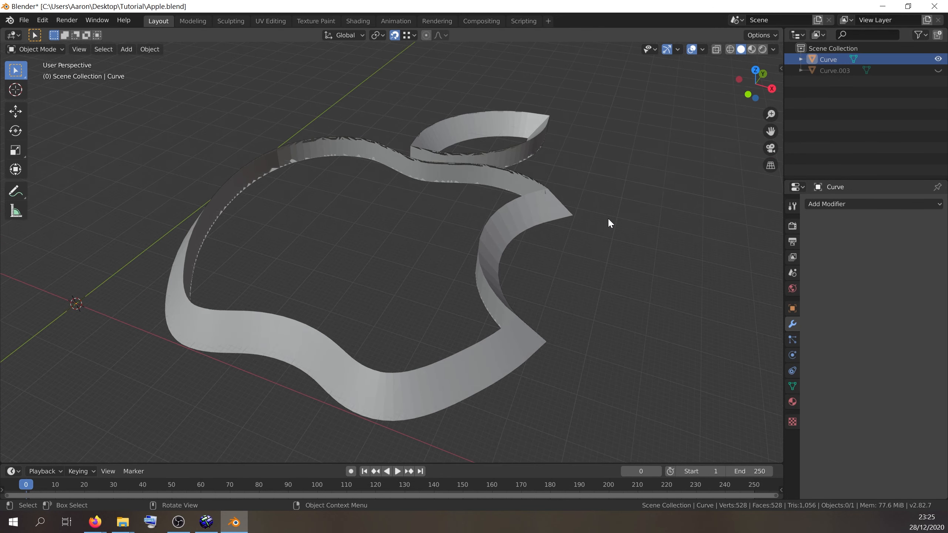
middle_drag(611, 228, 610, 223)
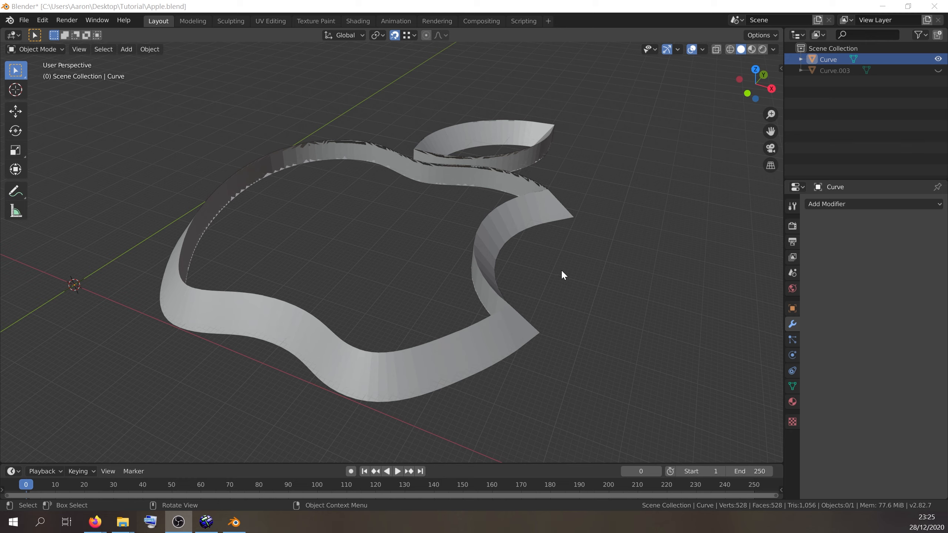
middle_drag(562, 273, 552, 268)
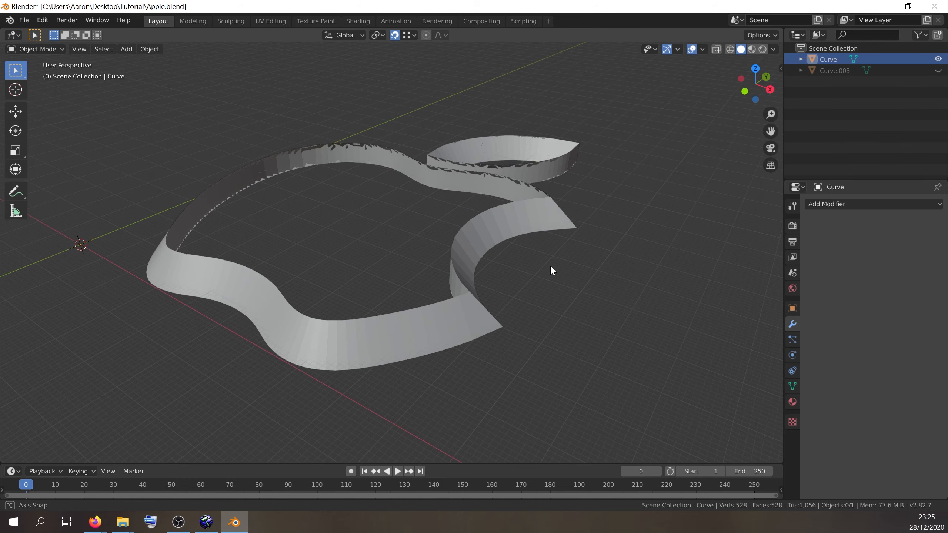
Apply Shade Smooth to all faces of the original Curve object and return to Object Mode.
click(509, 233)
key(Tab)
key(a)
right_click(466, 232)
click(465, 233)
mouse_move(525, 260)
middle_down()
mouse_move(540, 271)
mouse_move(516, 262)
middle_up()
key(Tab)
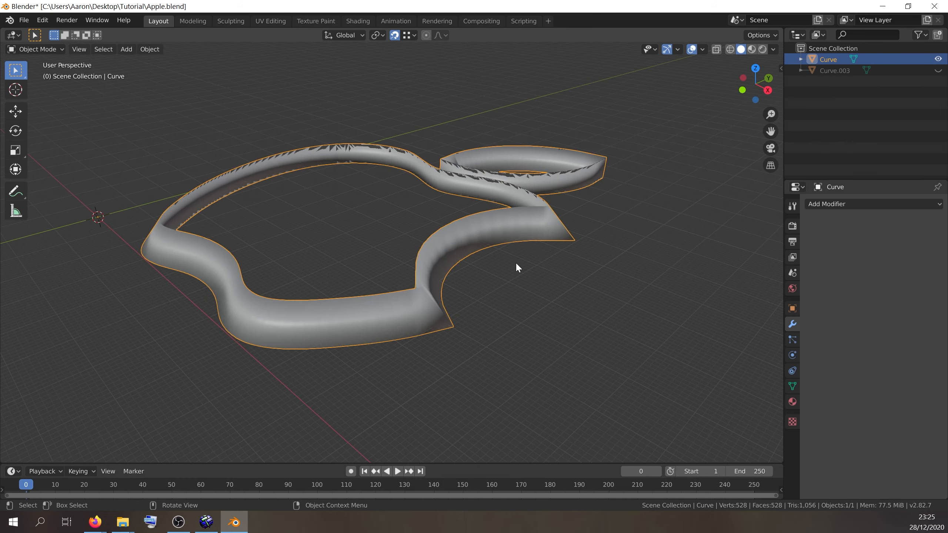
middle_drag(590, 295, 589, 297)
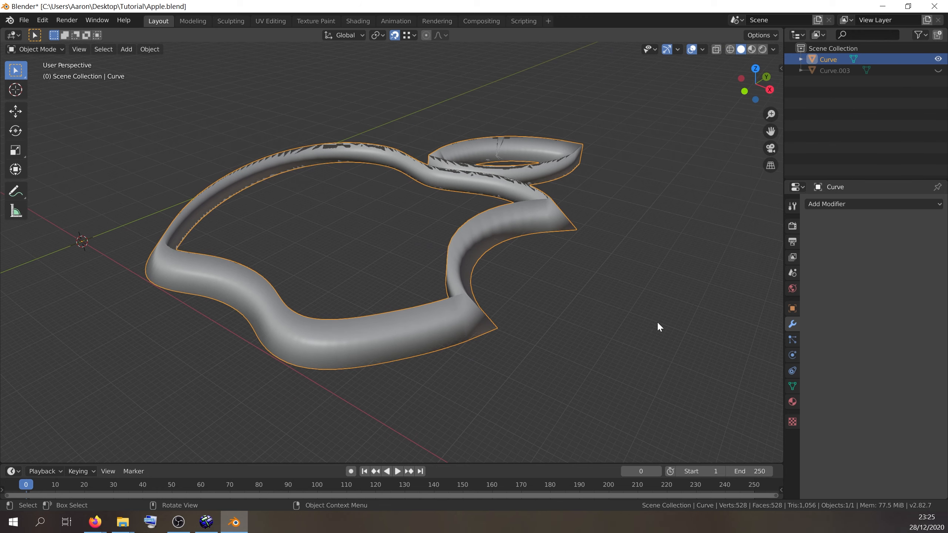
Enable Auto Smooth in the normals settings of the Curve mesh and check the shading.
click(792, 387)
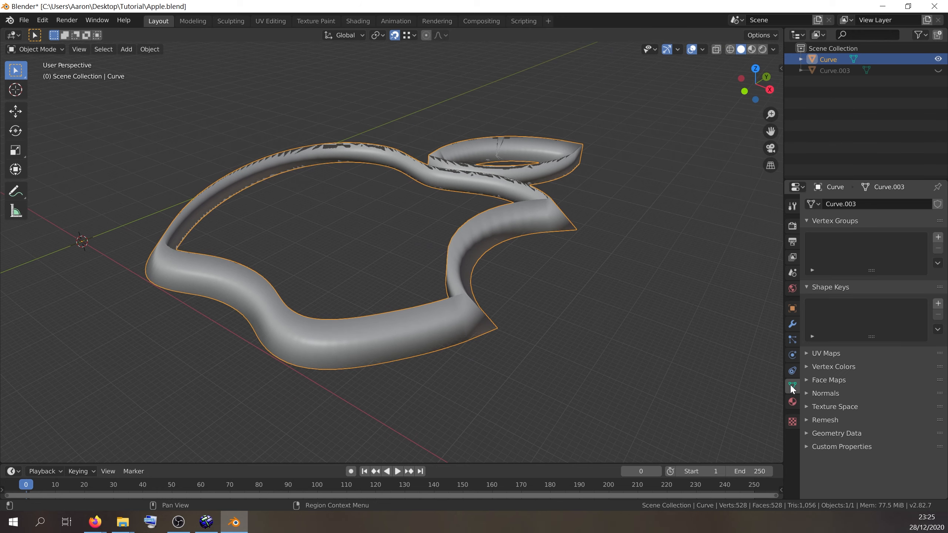
click(807, 394)
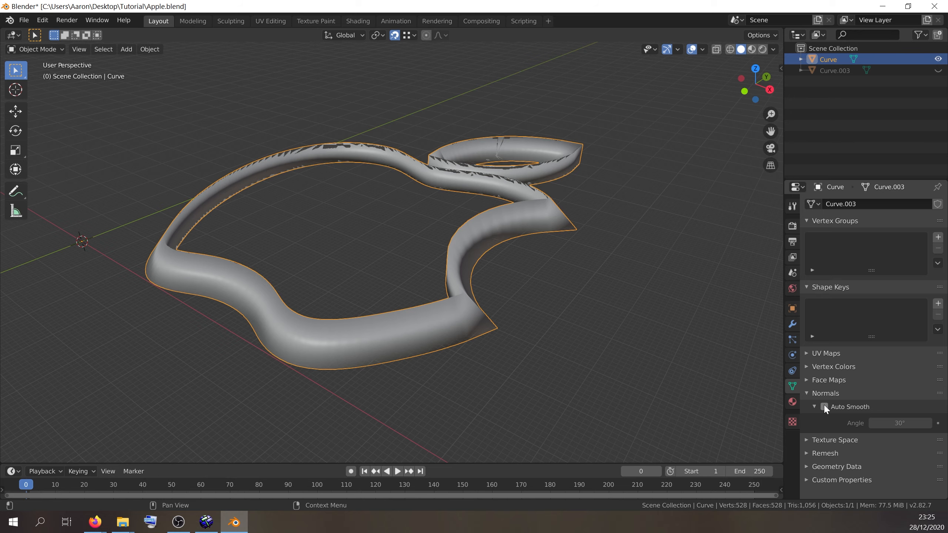
click(824, 407)
mouse_move(552, 338)
middle_down()
mouse_move(451, 335)
mouse_move(554, 343)
mouse_move(543, 335)
middle_up()
key(Tab)
key(Tab)
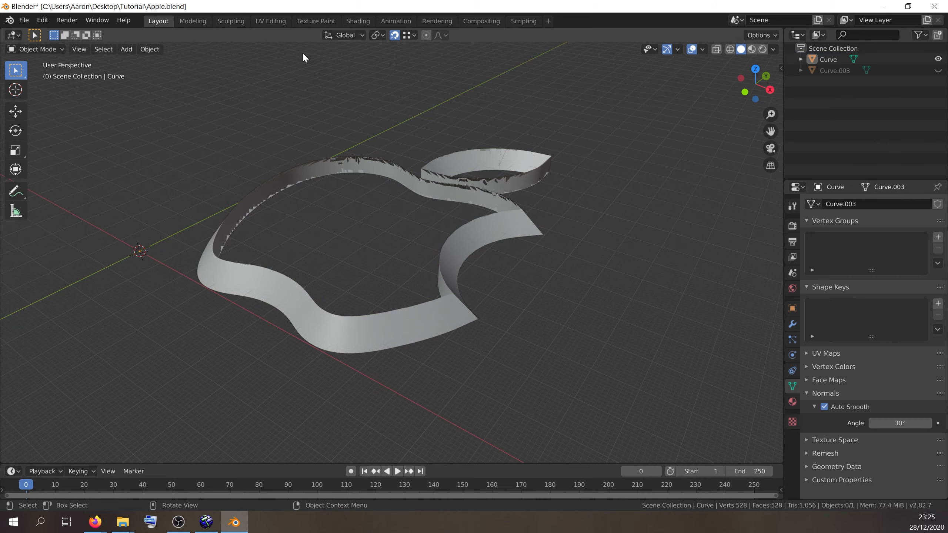
Switch to the UV Editing workspace with all faces of Curve selected and load test.jpg into the UV editor.
click(262, 21)
middle_drag(502, 315, 558, 296)
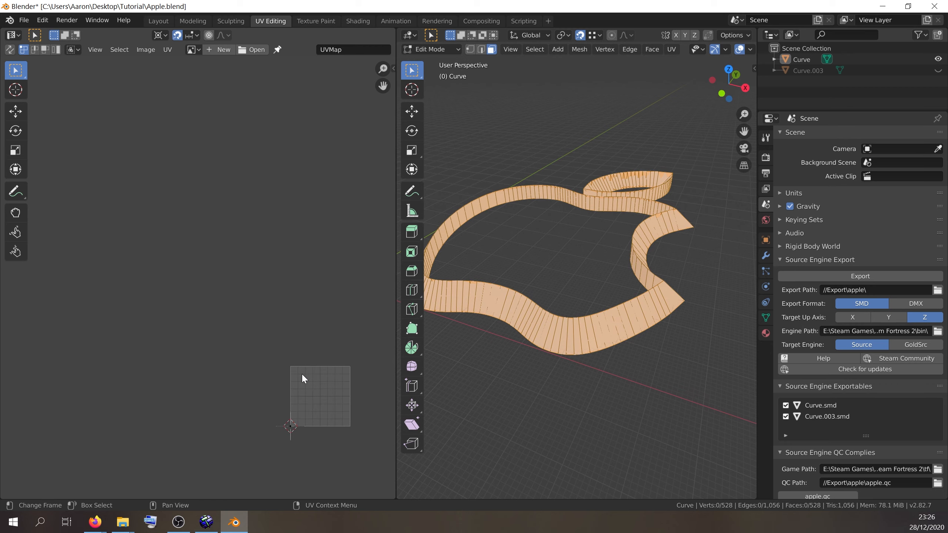
scroll(262, 299, up, 3)
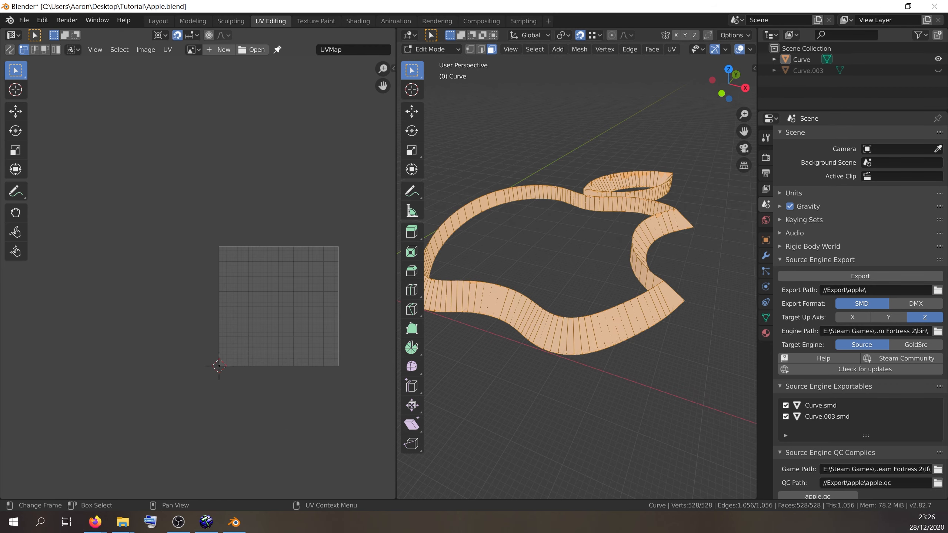
drag(151, 0, 152, 291)
scroll(152, 290, down, 5)
middle_drag(152, 291, 94, 271)
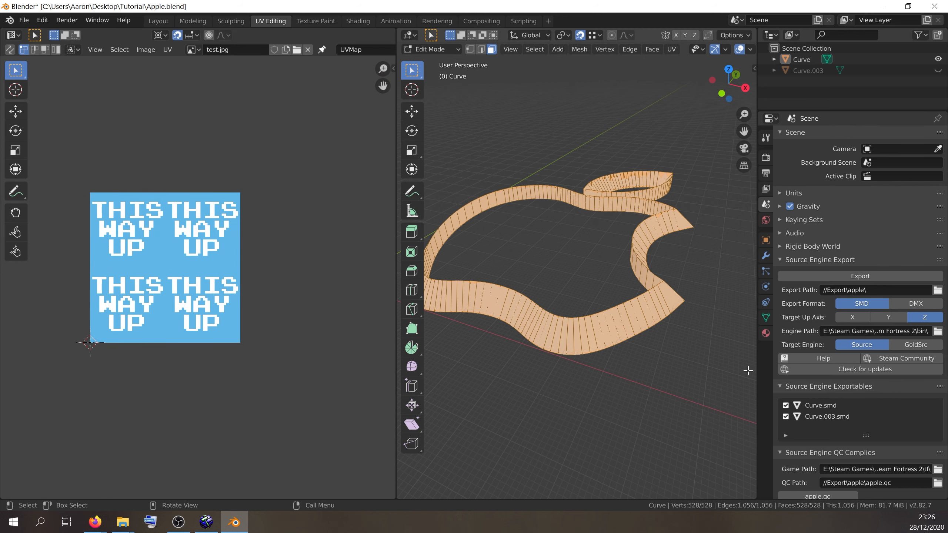
Create a new material named apple for the Curve object.
click(765, 333)
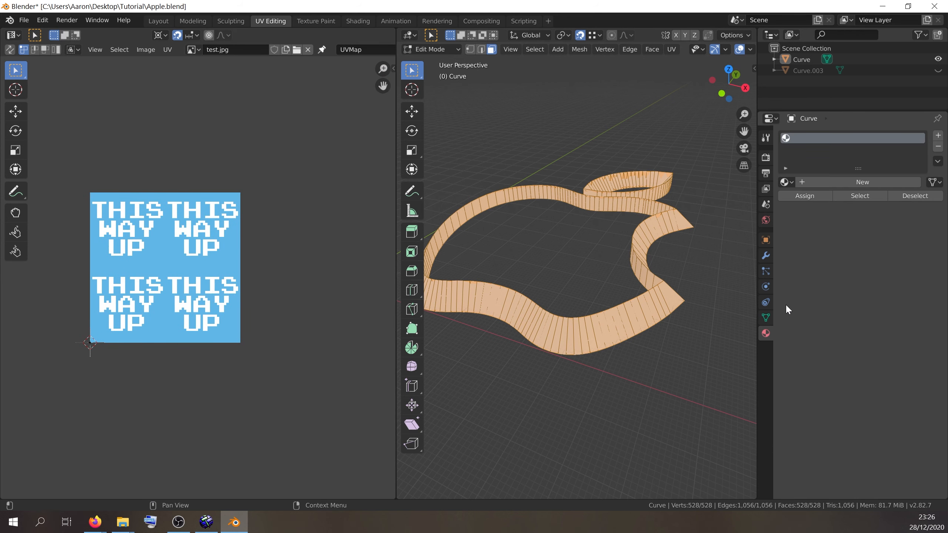
click(808, 182)
click(834, 182)
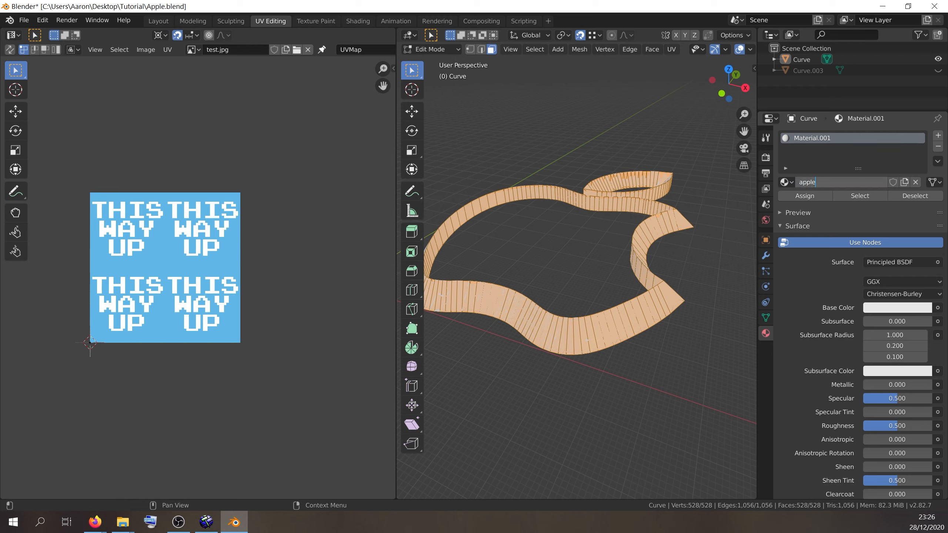
Assign an image texture using test.jpg to the base color of the apple material.
click(937, 307)
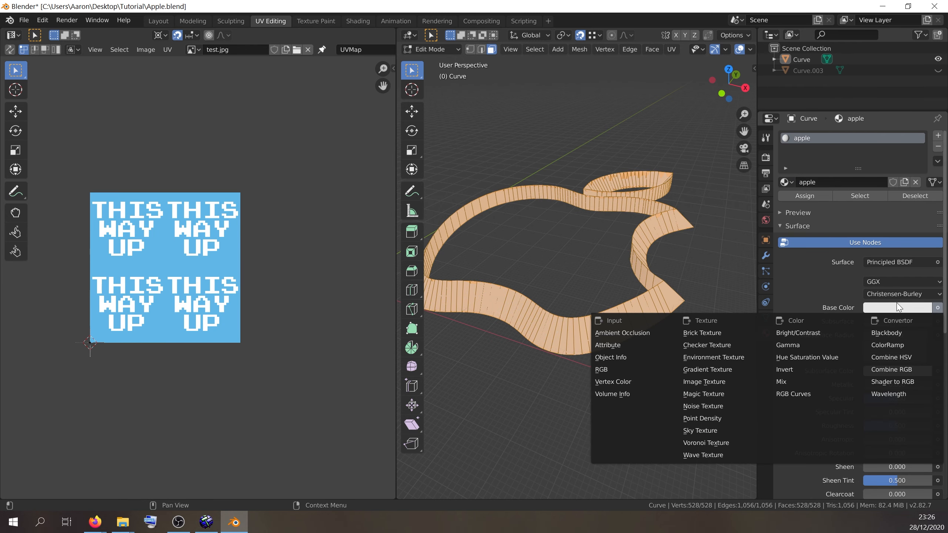
click(938, 307)
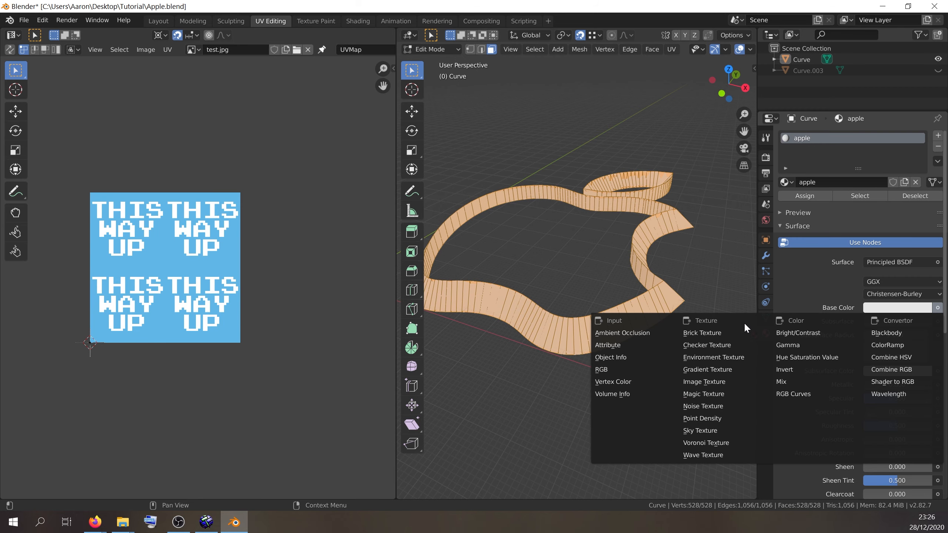
click(707, 382)
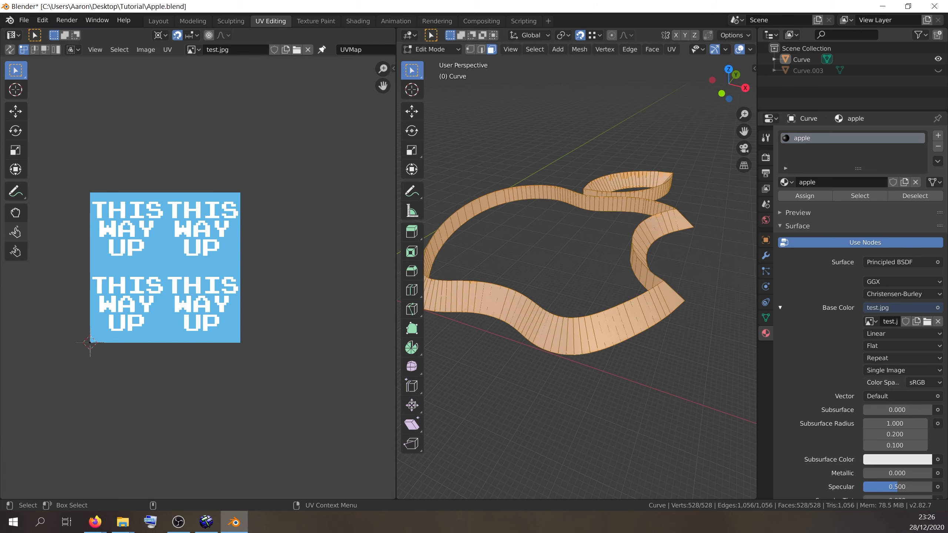
Preview the apple material on the Curve in a widened 3D viewport and check it in Object Mode.
scroll(569, 332, up, 1)
middle_drag(639, 384, 638, 380)
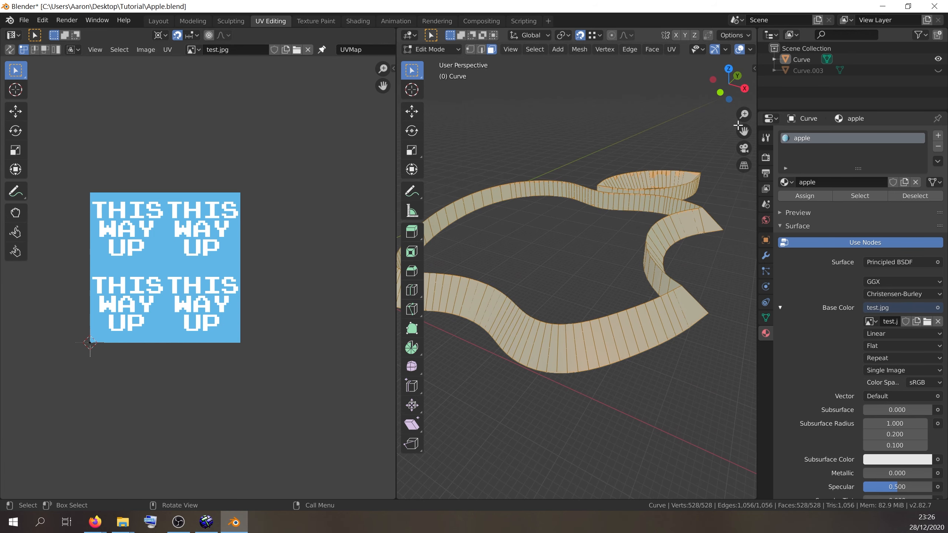
drag(756, 95, 817, 94)
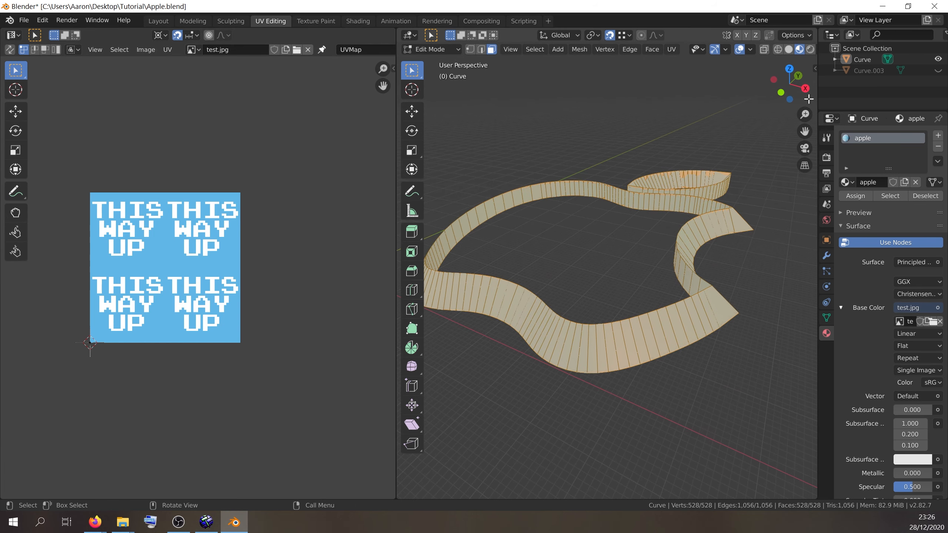
key(Tab)
scroll(636, 376, up, 1)
middle_drag(635, 373, 619, 349)
key(Tab)
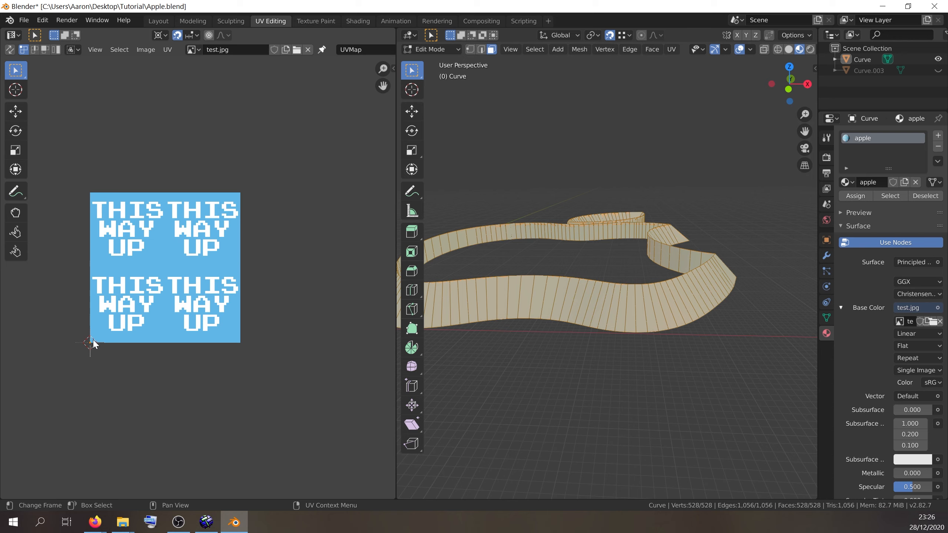
key(Tab)
mouse_move(613, 354)
middle_down()
mouse_move(609, 372)
mouse_move(600, 366)
middle_up()
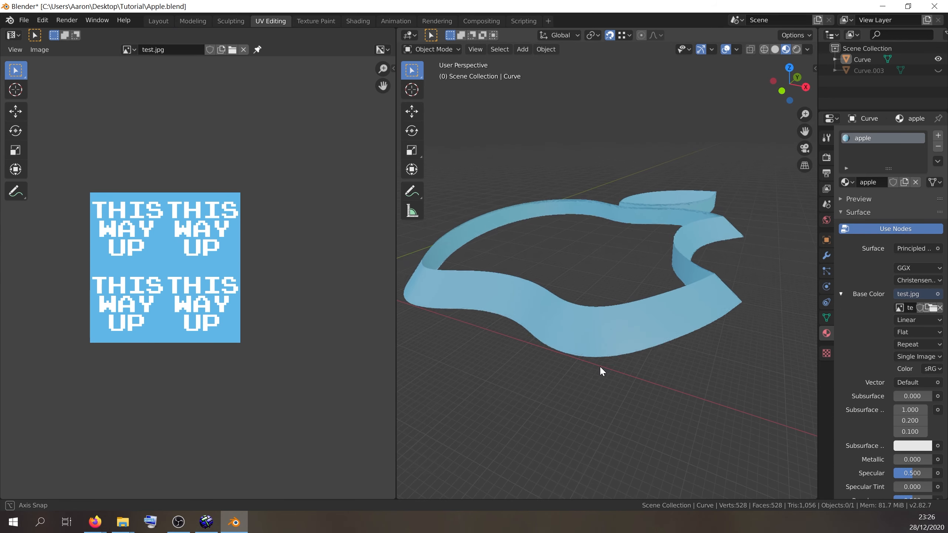
key(Tab)
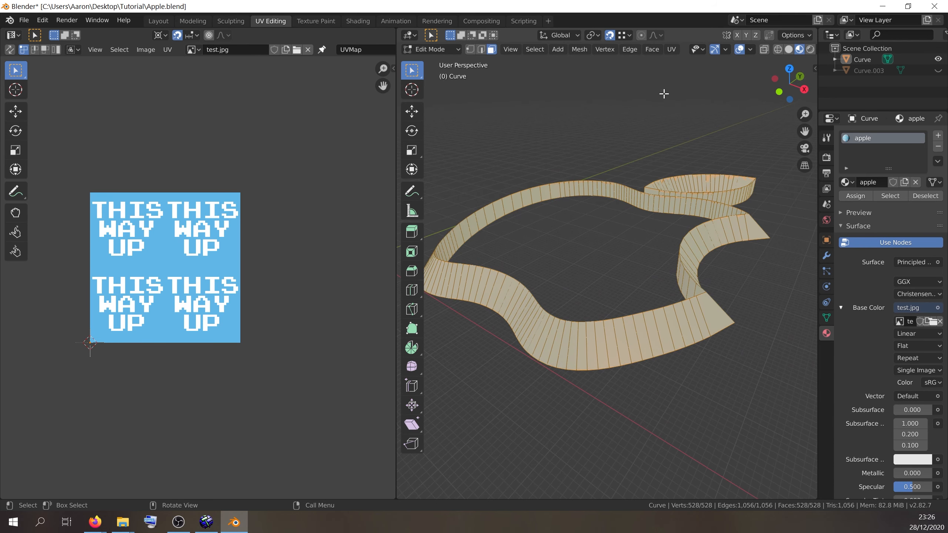
Reset the UVs of all Curve faces and check the direction of the test.jpg texture along the outline.
click(672, 49)
click(689, 220)
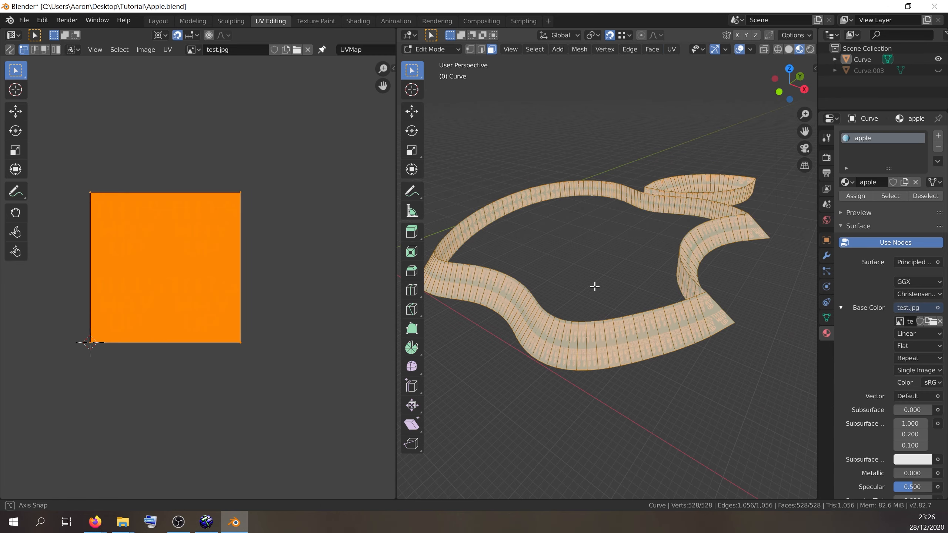
middle_drag(594, 285, 530, 292)
key(Tab)
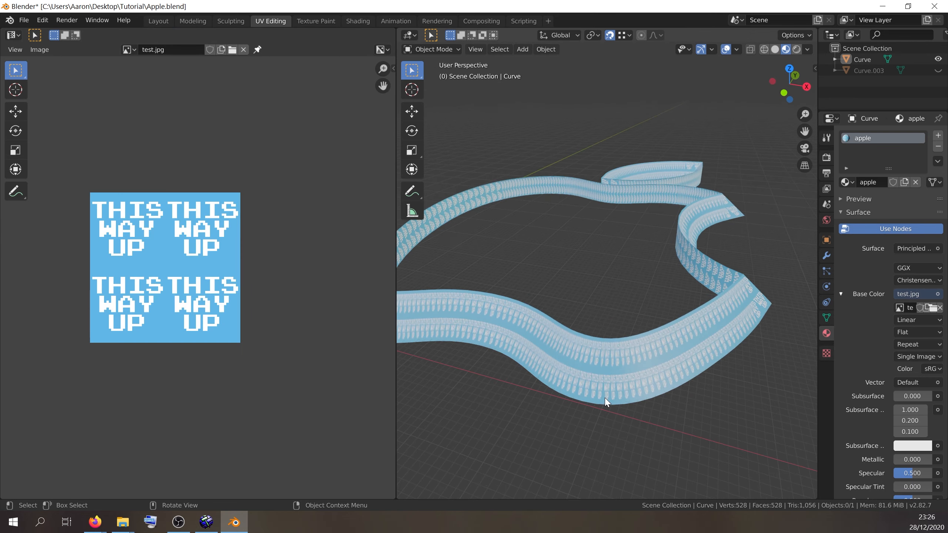
middle_drag(605, 393, 685, 359)
scroll(617, 337, up, 4)
middle_drag(616, 339, 773, 309)
middle_drag(576, 332, 654, 308)
Select the face loop around the leaf's outer side and rotate its UVs to turn the texture text upright.
click(662, 232)
key(Tab)
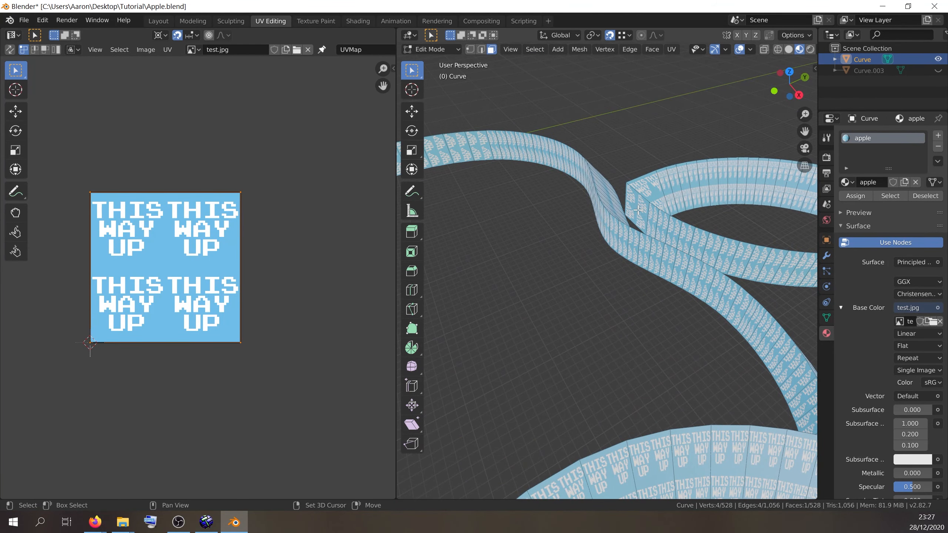
alt+click(640, 209)
middle_drag(624, 248, 649, 242)
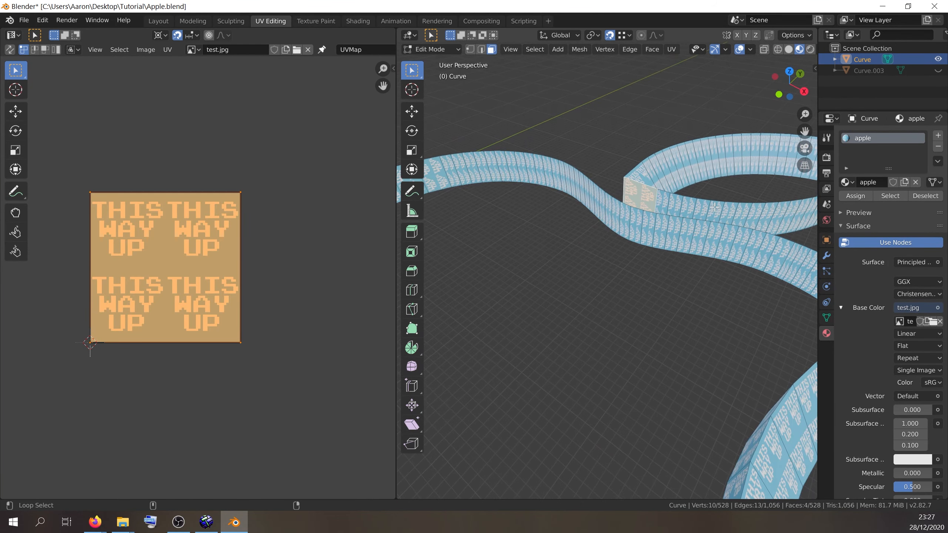
alt+shift+click(715, 204)
middle_drag(741, 236, 647, 310)
click(620, 294)
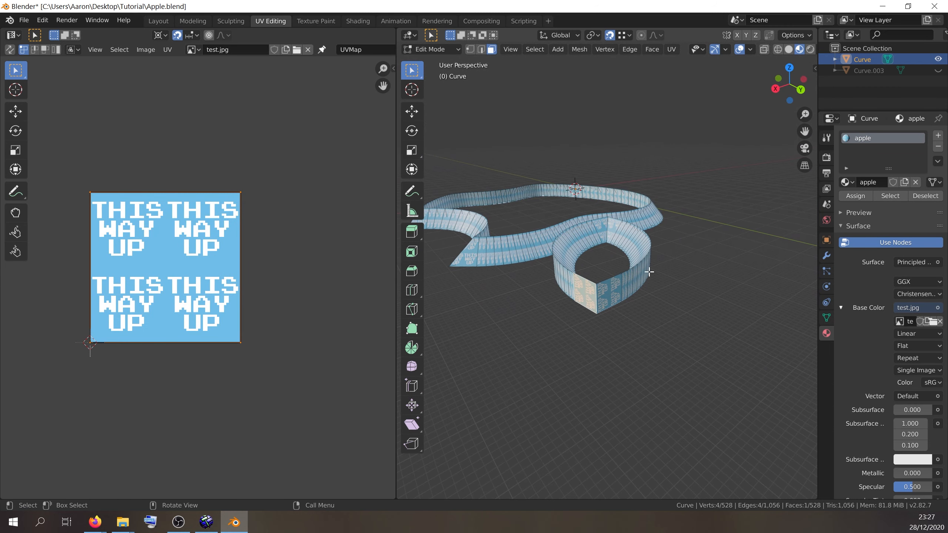
alt+click(569, 279)
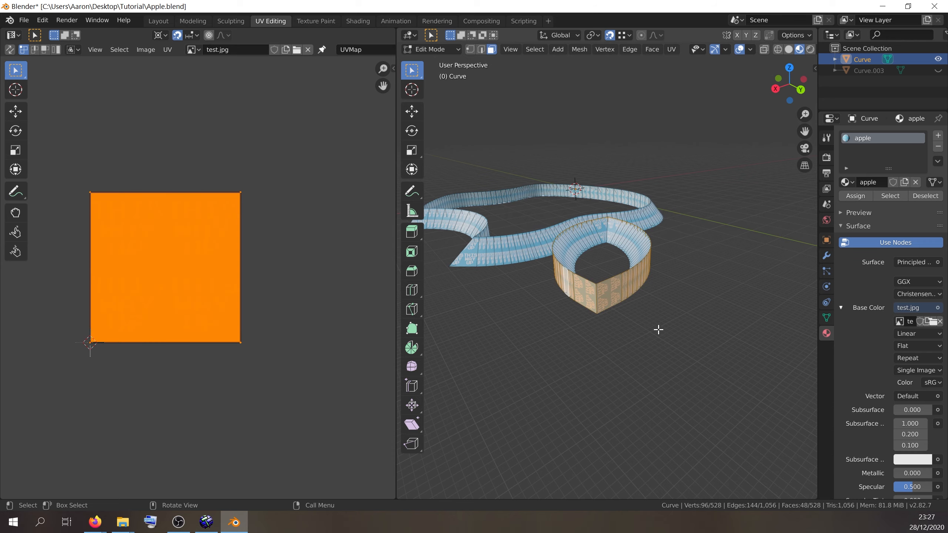
middle_drag(658, 329, 604, 332)
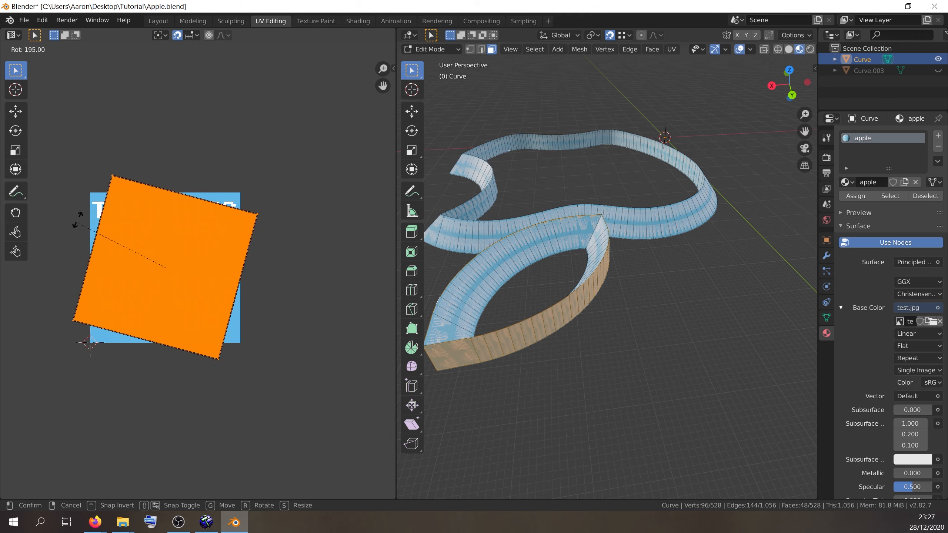
Select the face loop along the apple body whose texture runs sideways, rotate its UVs by -90 degrees, and clear the selection.
middle_drag(578, 386, 542, 335)
scroll(541, 335, up, 5)
key(Tab)
shift+middle_drag(525, 281, 404, 320)
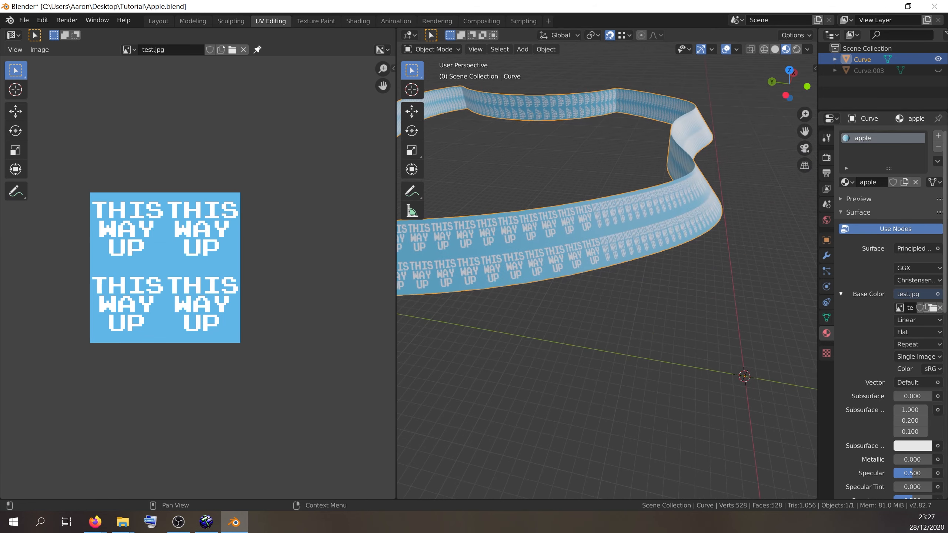
middle_drag(803, 299, 676, 390)
shift+middle_drag(497, 304, 472, 394)
key(Tab)
click(600, 327)
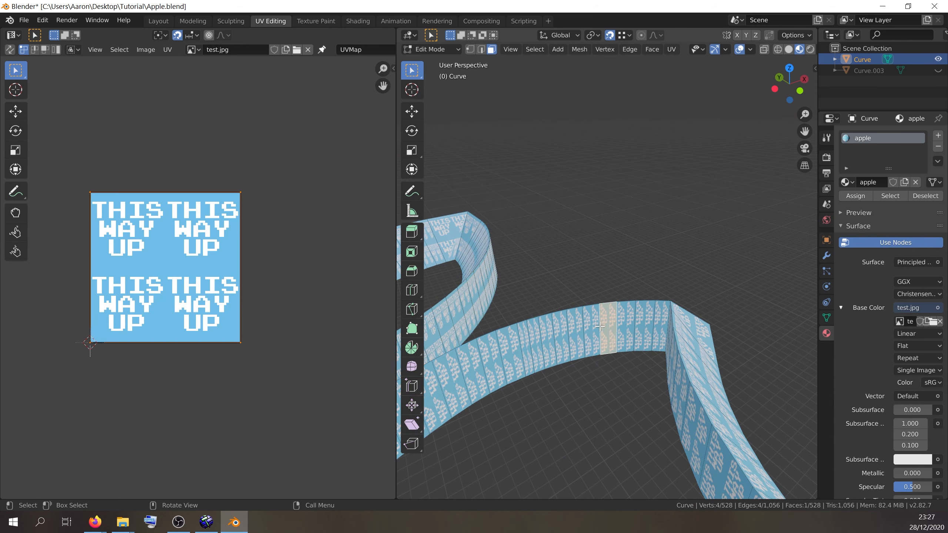
alt+click(555, 337)
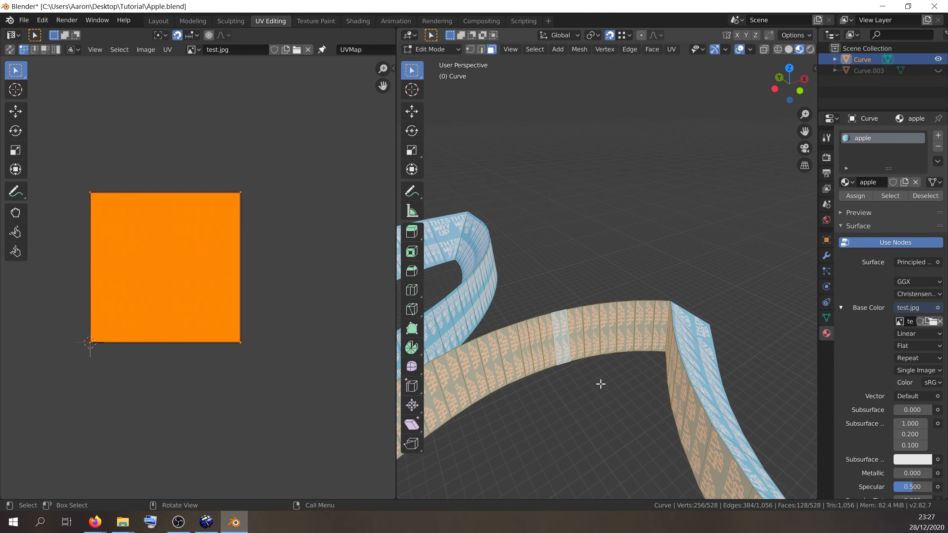
middle_drag(599, 383, 628, 273)
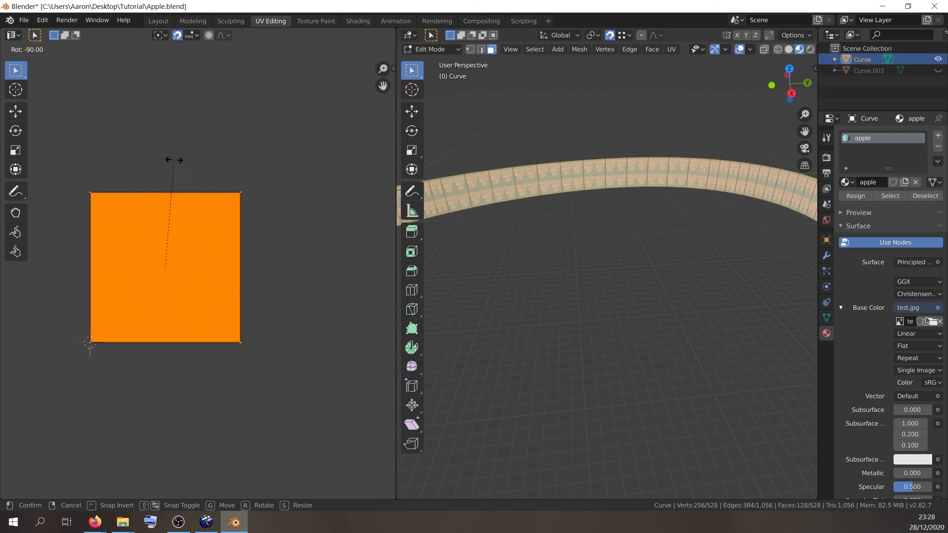
click(613, 284)
Examine the texture orientation over the whole apple outline and leaf in Object Mode.
scroll(586, 306, down, 5)
scroll(587, 306, up, 1)
scroll(588, 305, down, 2)
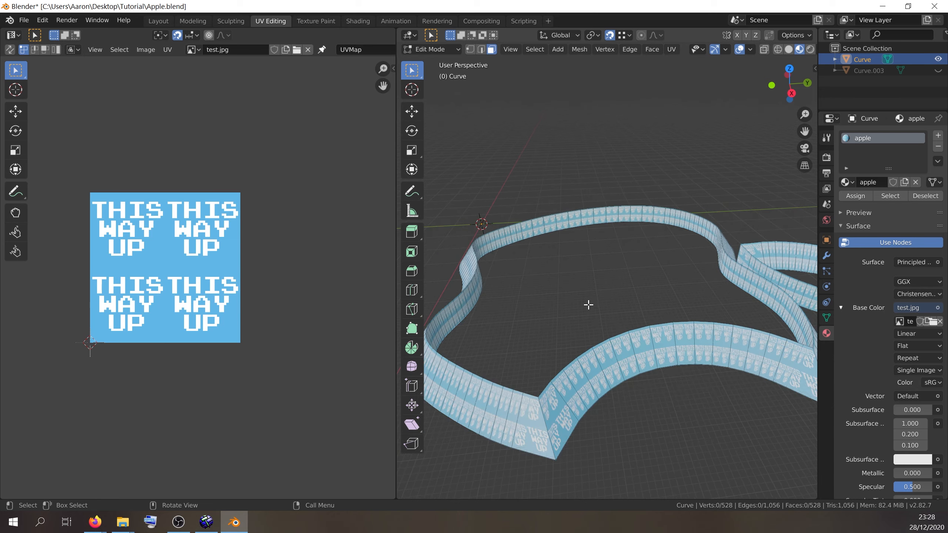
key(Tab)
middle_drag(587, 304, 568, 285)
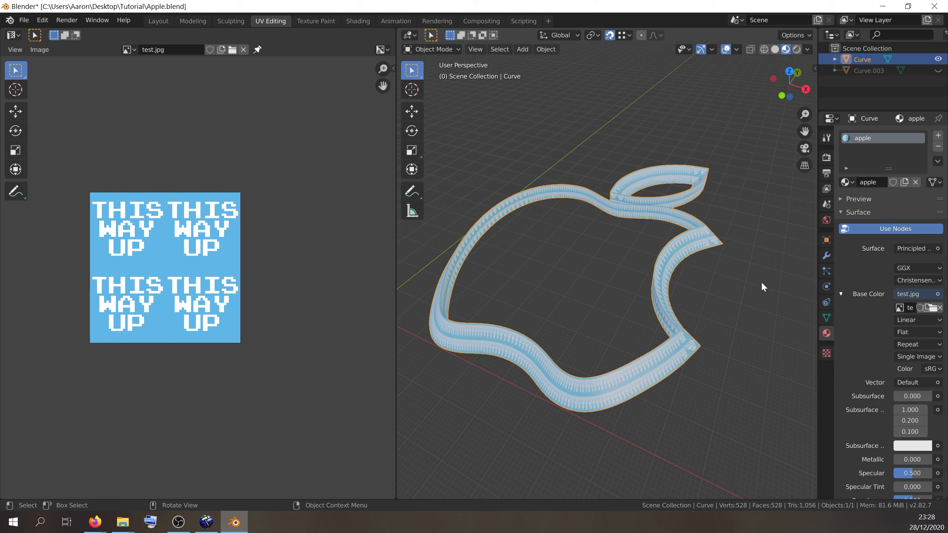
click(752, 312)
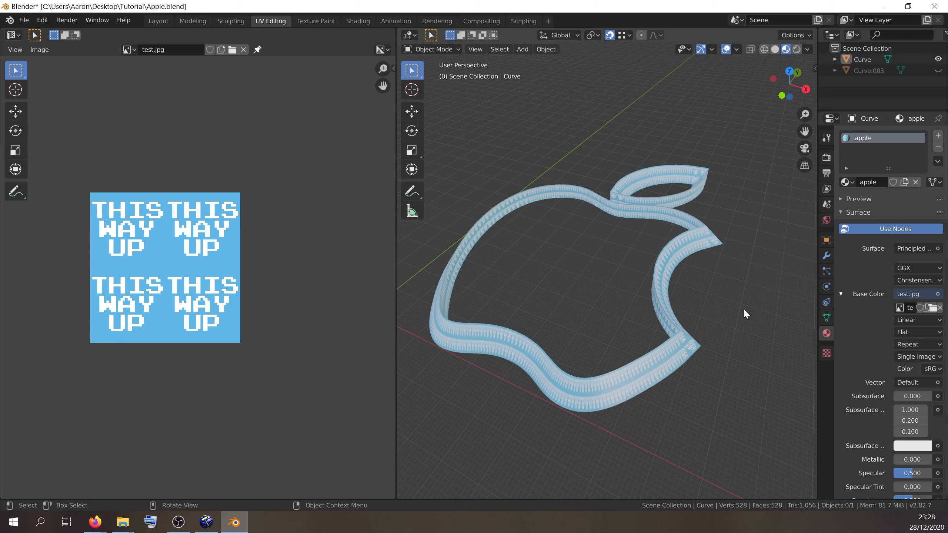
middle_drag(740, 301, 642, 309)
middle_drag(729, 323, 732, 325)
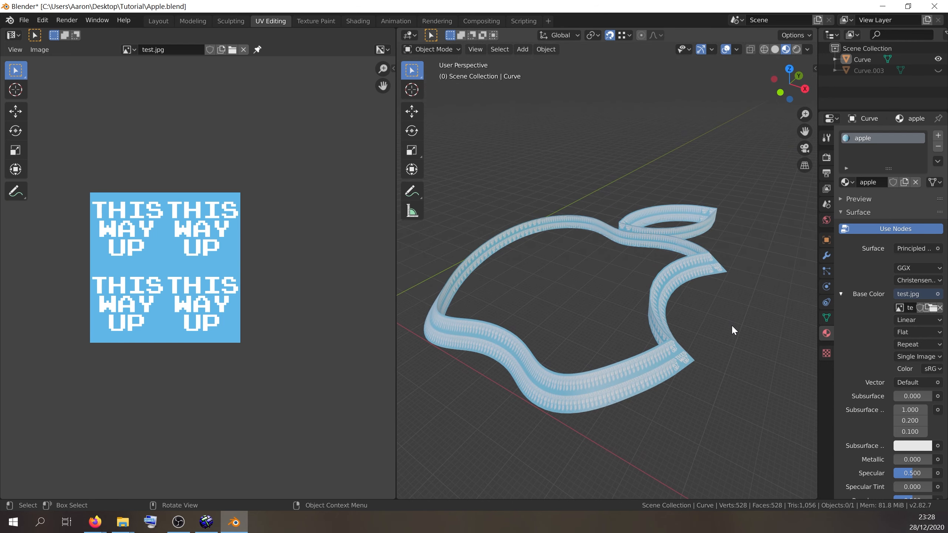